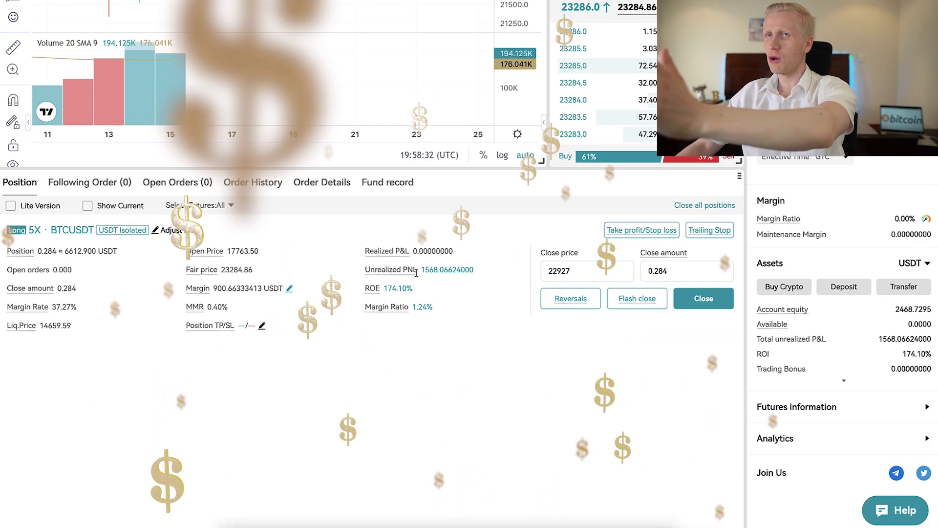
pyautogui.scroll(5, 417, 273)
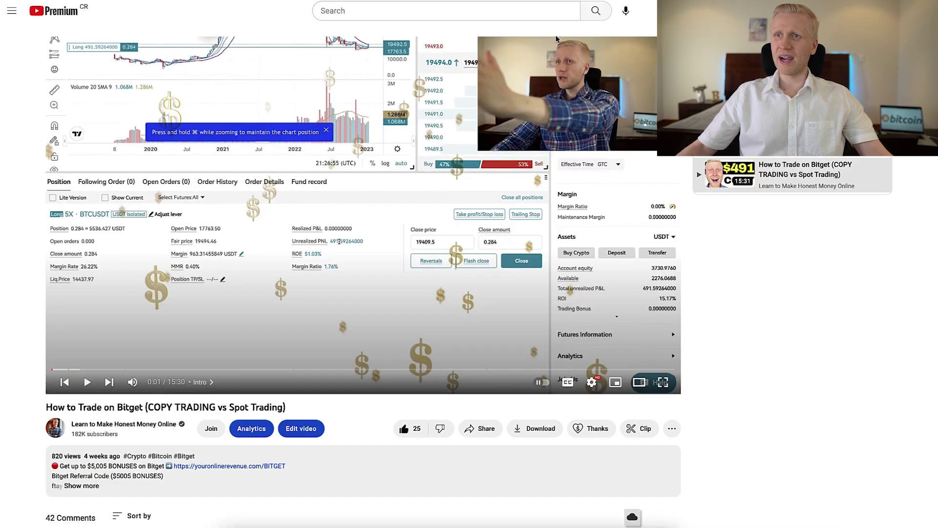
pyautogui.scroll(-1, 161, 405)
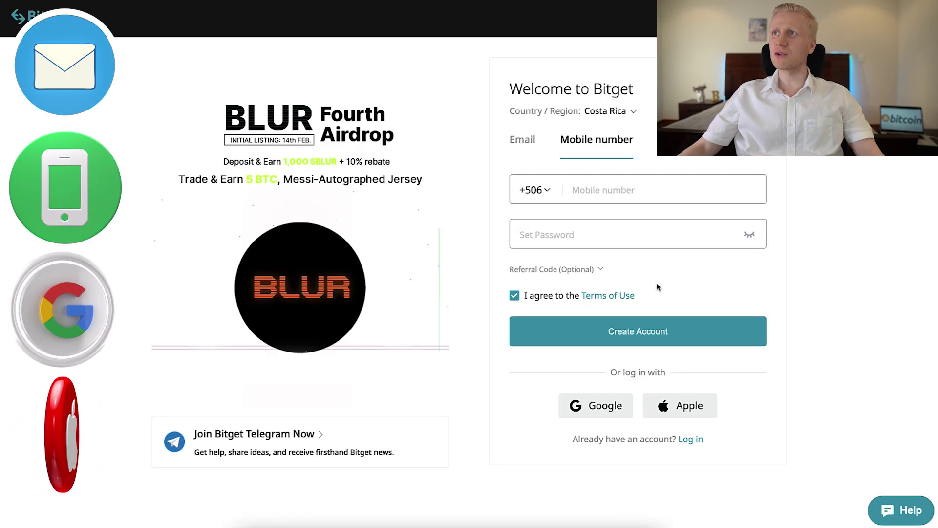
# - Fill in the sign-up form with country code +49, a mobile number and the account password, and expand the optional referral code
pyautogui.click(540, 194)
pyautogui.scroll(-20, 605, 331)
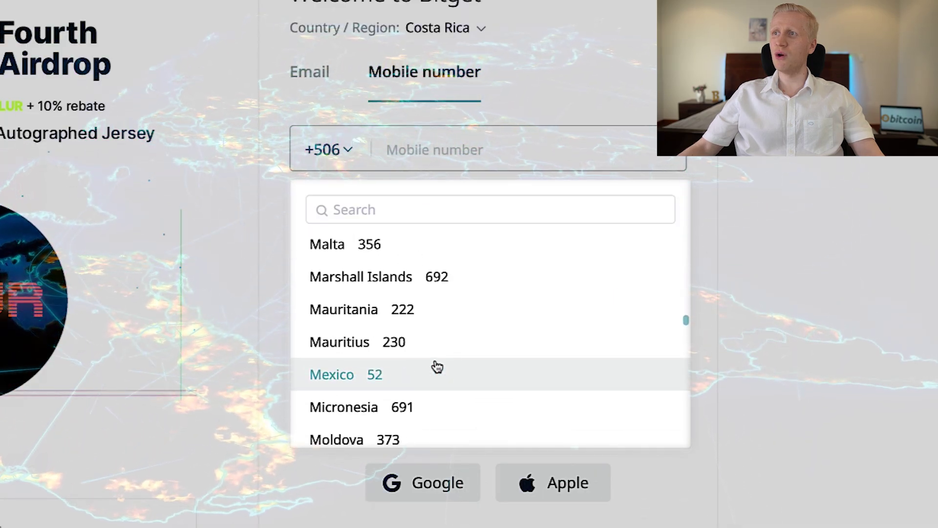
pyautogui.scroll(-20, 438, 367)
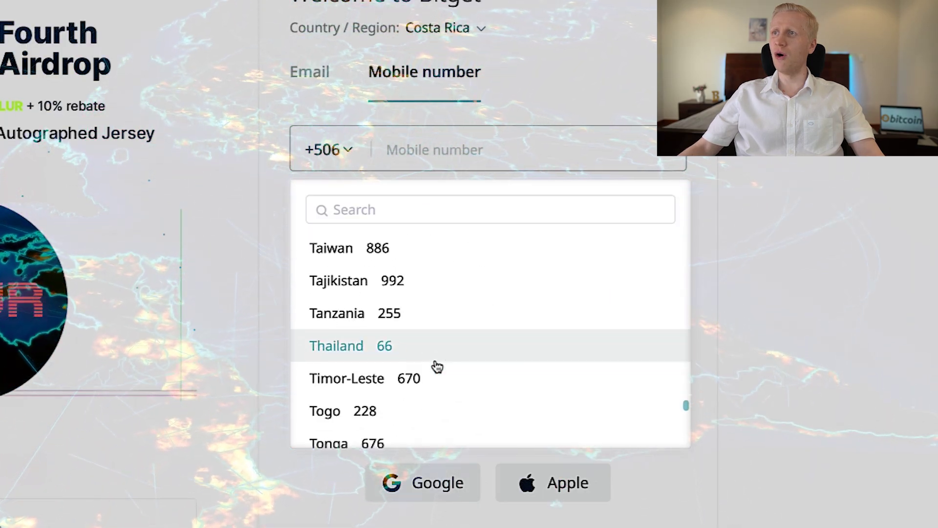
pyautogui.click(389, 201)
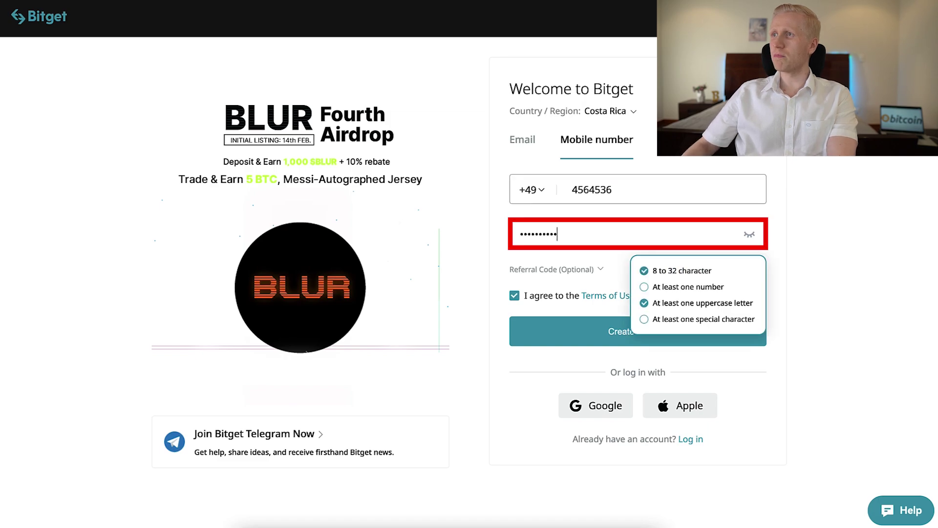
pyautogui.write('1')
pyautogui.click(596, 270)
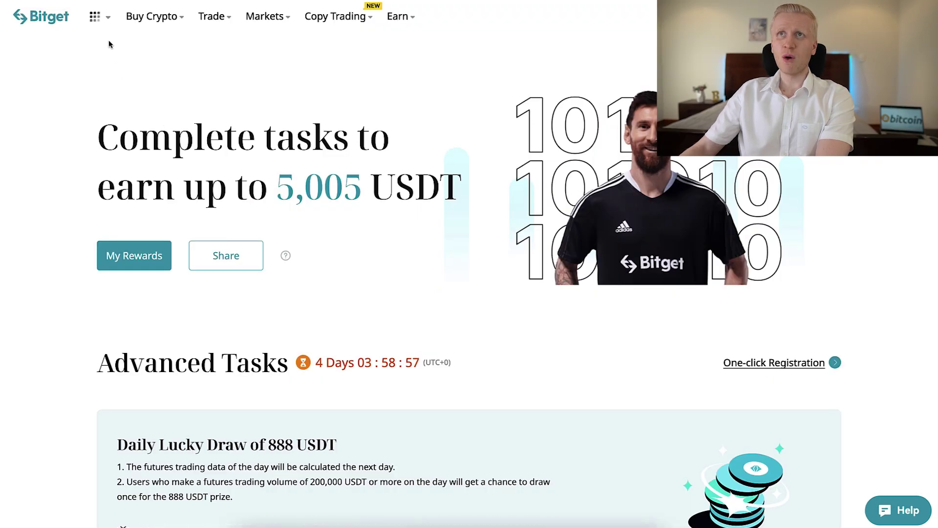
# - Review the announcement about depositing EUR & GBP with 0 fees for a $20 reward, including its tasks and hints
pyautogui.moveTo(101, 25)
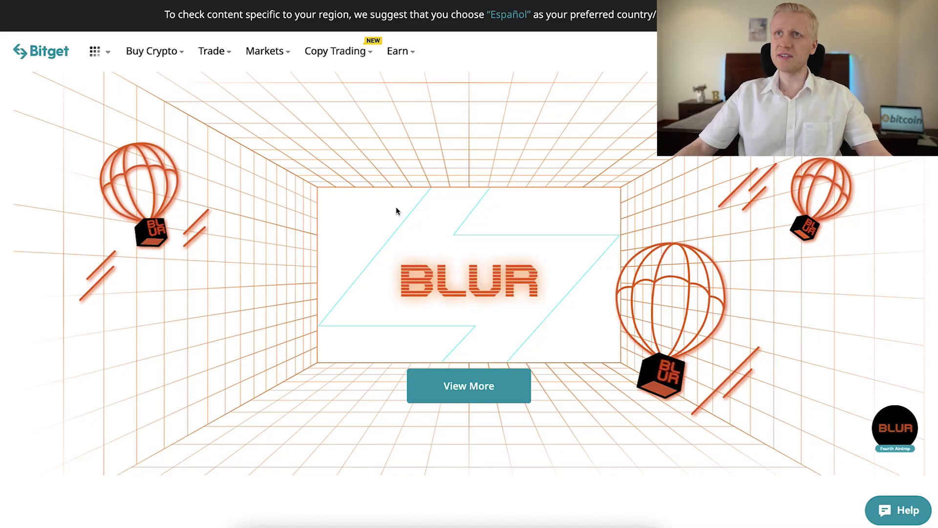
pyautogui.moveTo(169, 62)
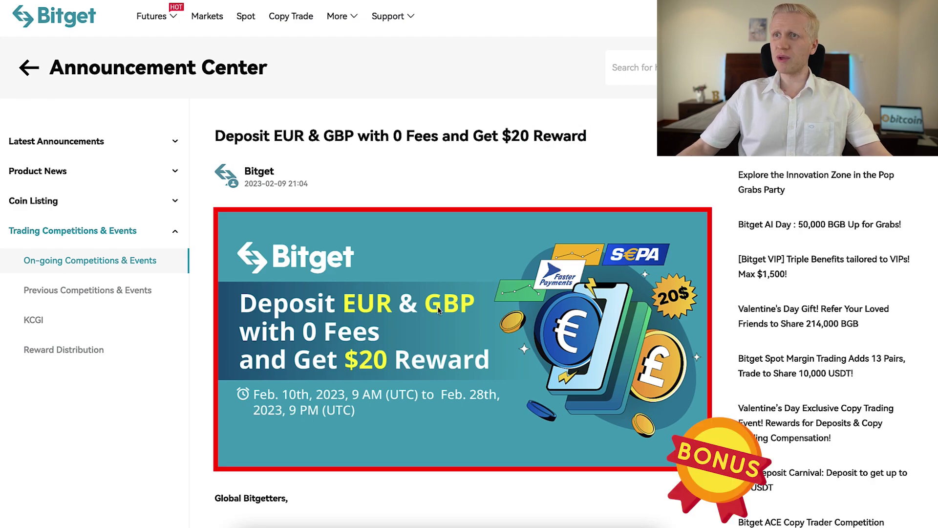
pyautogui.scroll(-10, 438, 311)
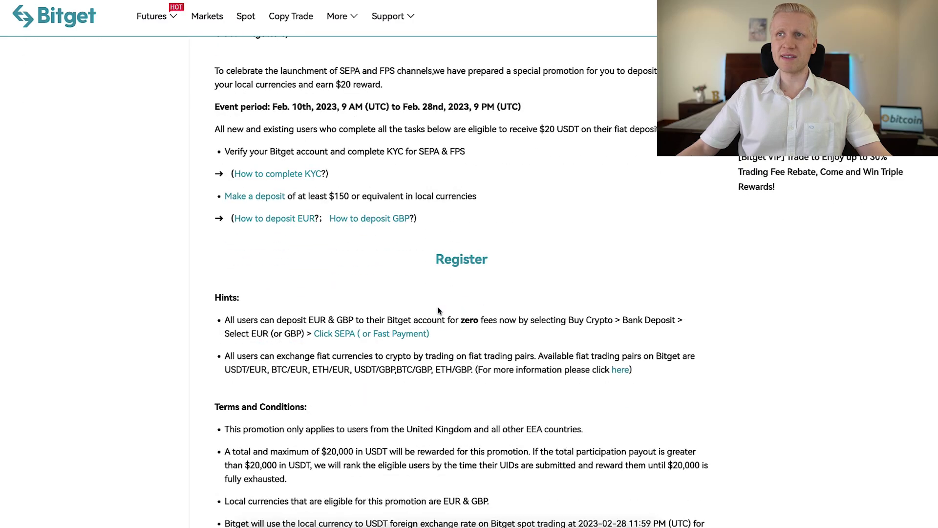
pyautogui.scroll(8, 440, 249)
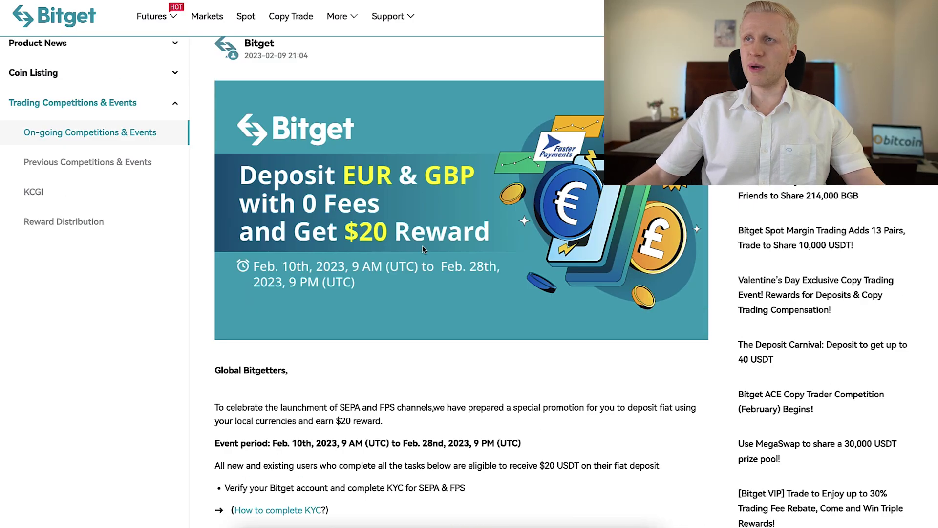
pyautogui.scroll(2, 422, 245)
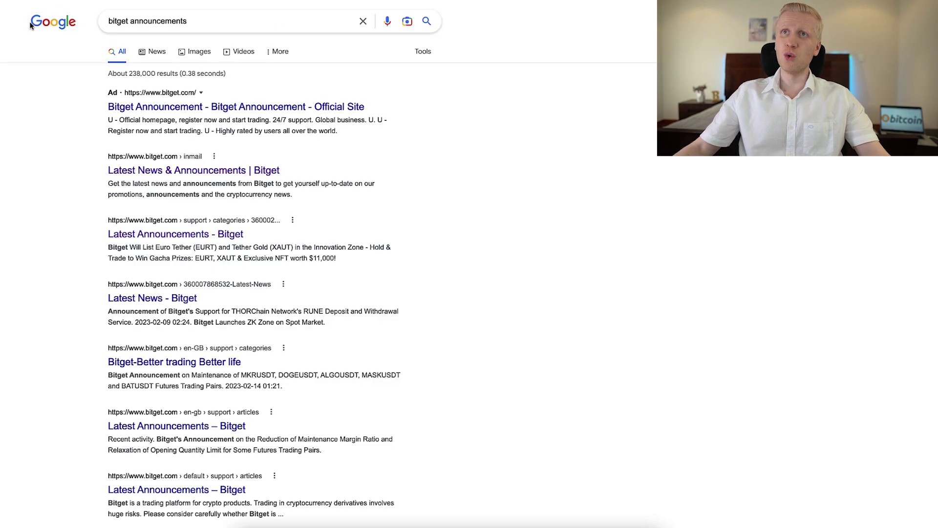
# - Open Bitget's Latest Announcements from the search results and go to the On-going Competitions & Events section
pyautogui.scroll(-5, 341, 151)
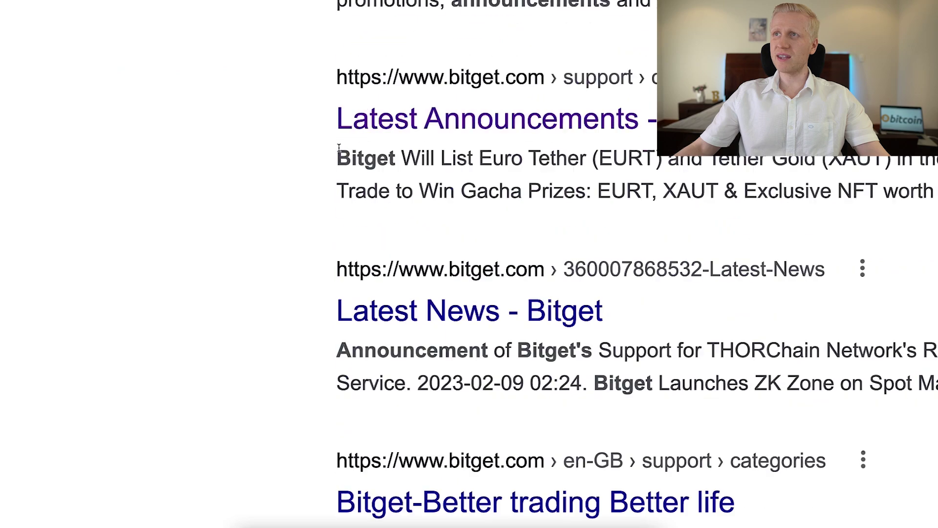
pyautogui.click(405, 139)
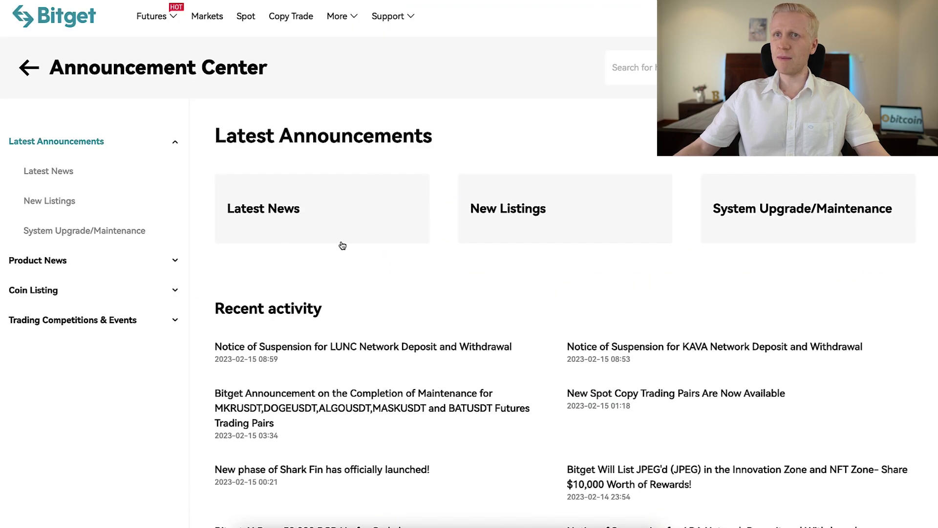
pyautogui.click(159, 325)
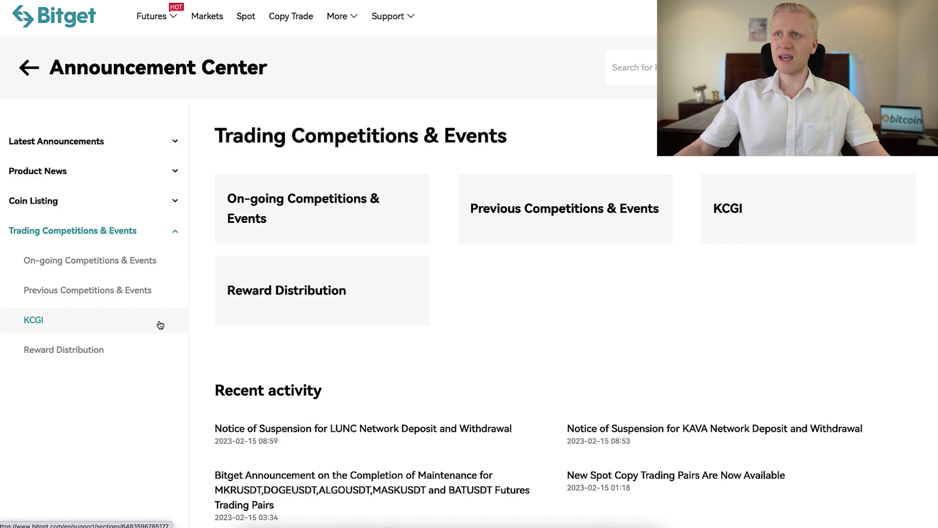
pyautogui.click(112, 261)
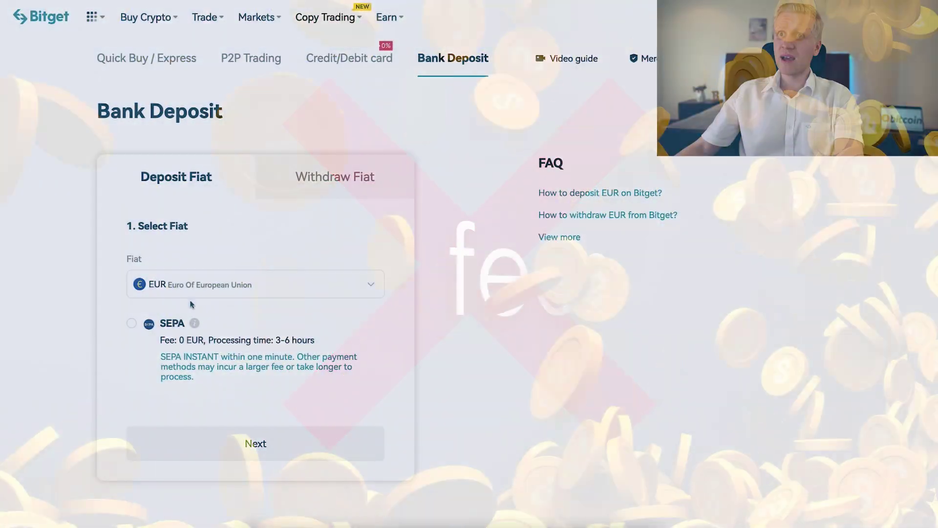
# - Check which fiat currencies are offered for Bank Deposit and for Credit/Debit card purchases of USDT
pyautogui.click(194, 294)
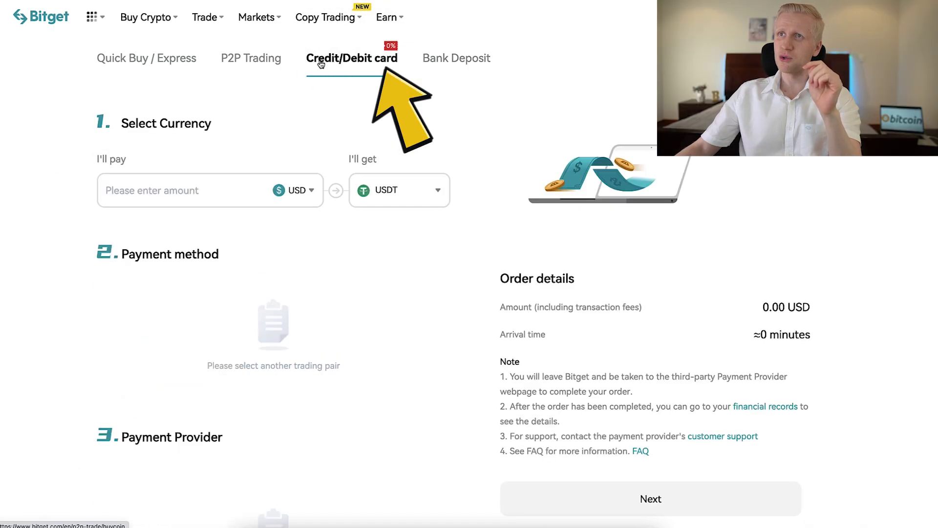
pyautogui.click(310, 192)
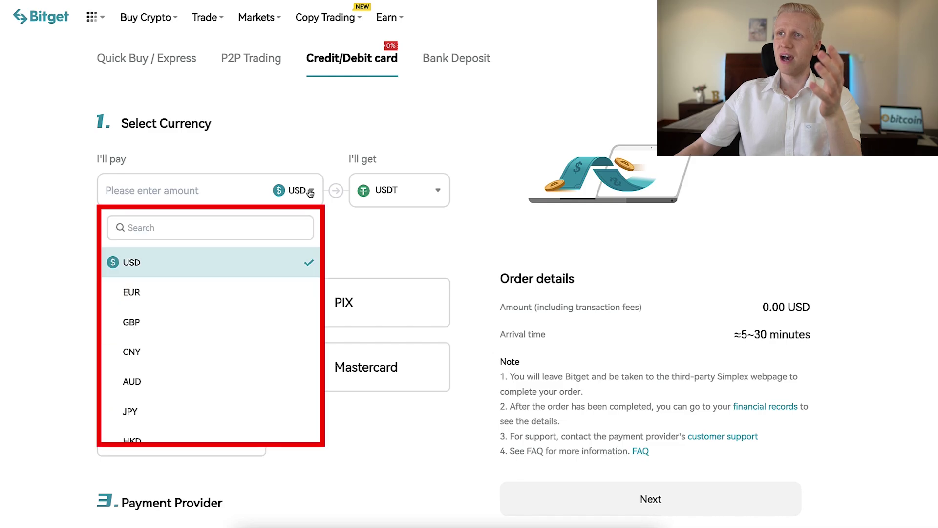
pyautogui.scroll(-15, 300, 308)
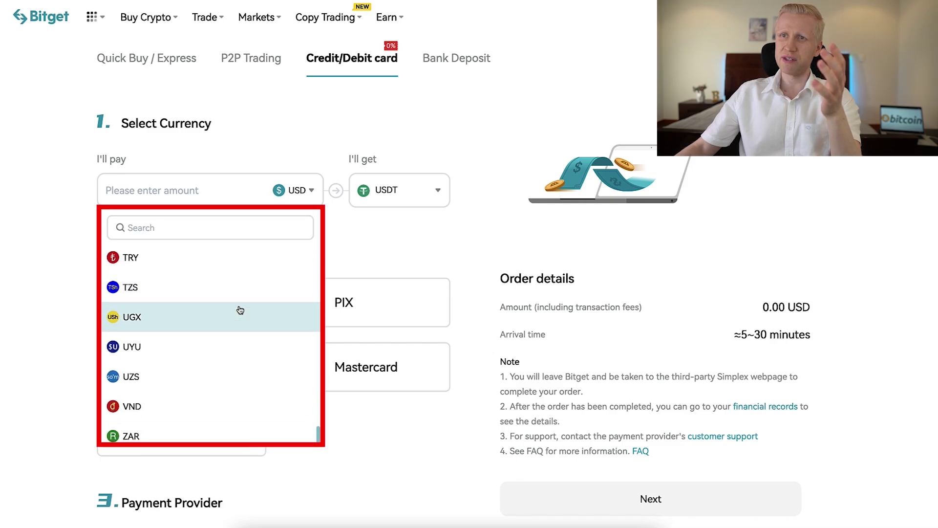
pyautogui.scroll(10, 240, 310)
pyautogui.scroll(5, 240, 310)
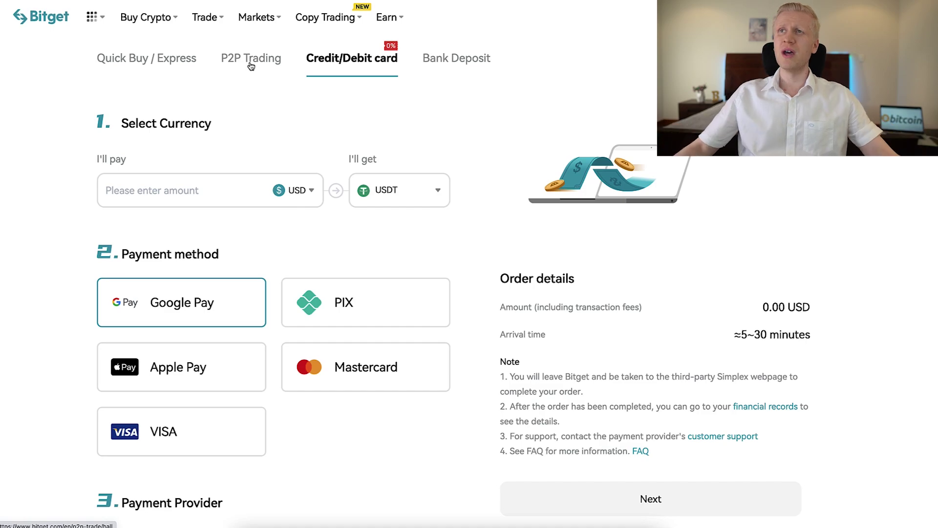
# - Open P2P Trading and look through the fiat currencies available for buying USDT
pyautogui.click(251, 66)
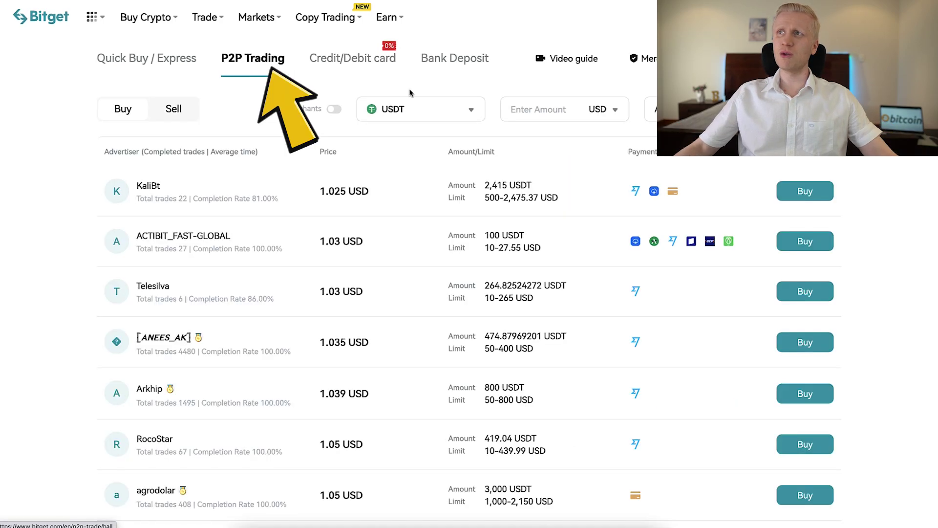
pyautogui.click(602, 109)
pyautogui.scroll(-5, 586, 181)
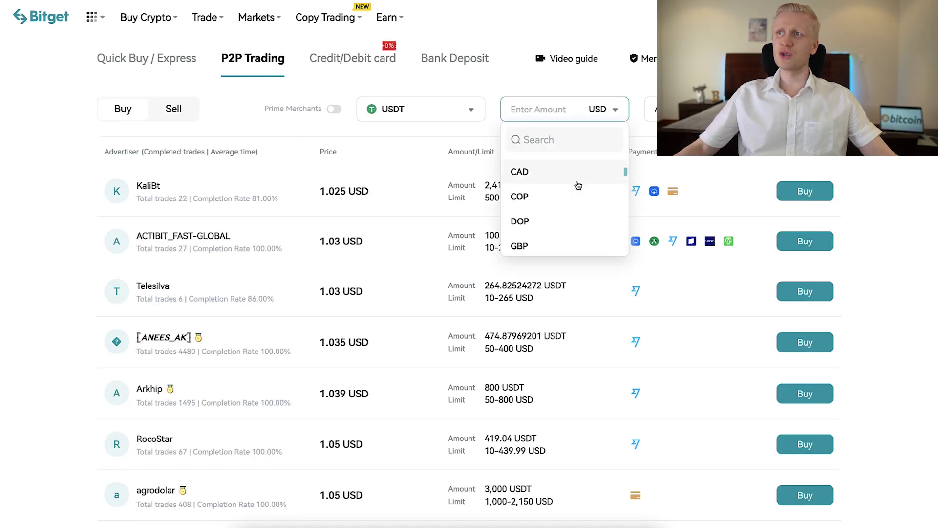
pyautogui.scroll(5, 578, 185)
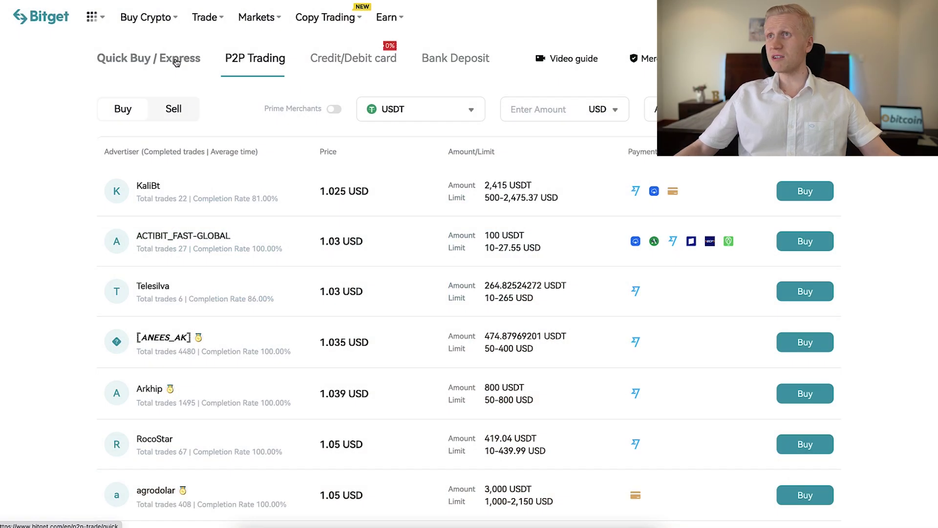
# - Open Quick Buy / Express and look through the fiat currencies available for payment
pyautogui.click(177, 60)
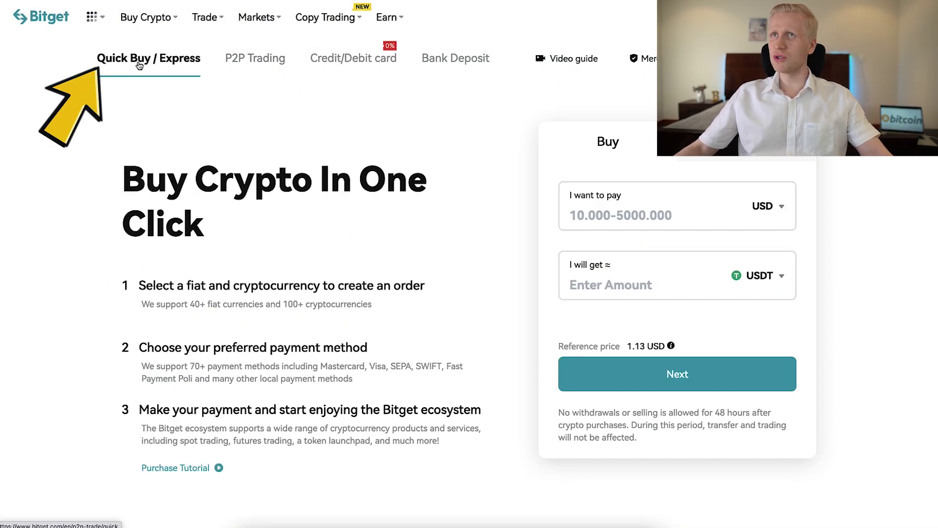
pyautogui.click(775, 215)
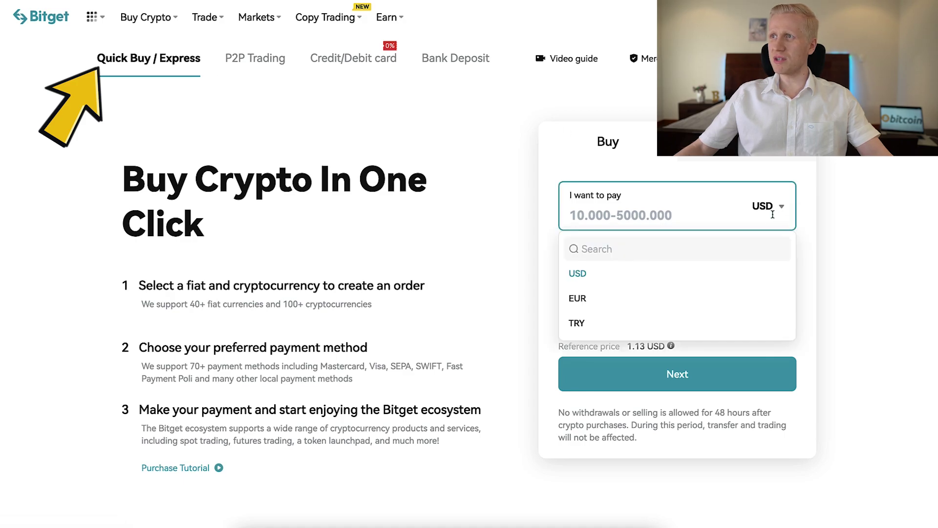
pyautogui.scroll(-10, 730, 273)
pyautogui.scroll(2, 732, 274)
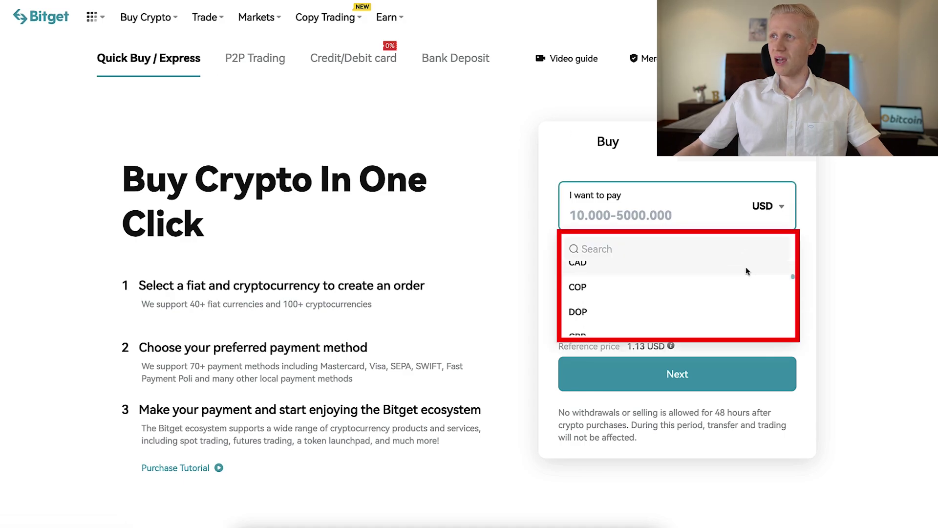
pyautogui.click(727, 214)
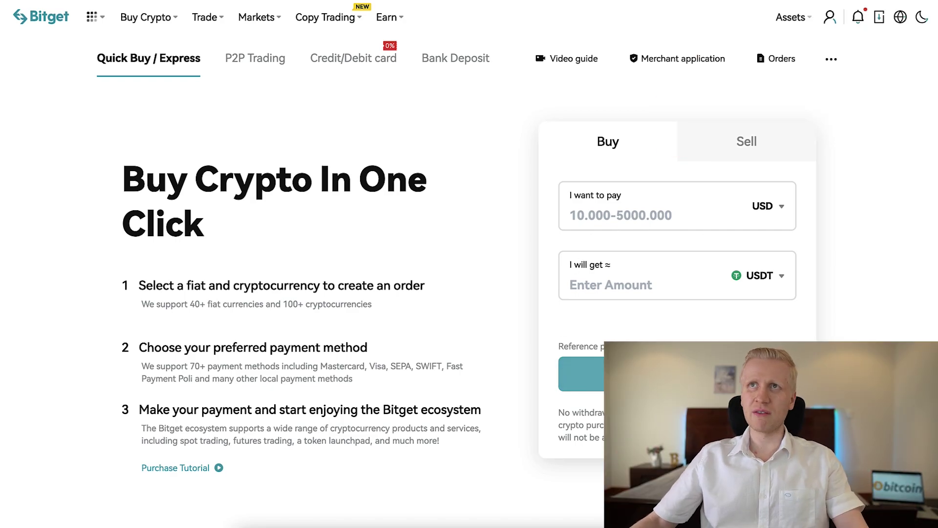
# - Revisit the Credit/Debit card purchase page and return to P2P Trading
pyautogui.moveTo(146, 19)
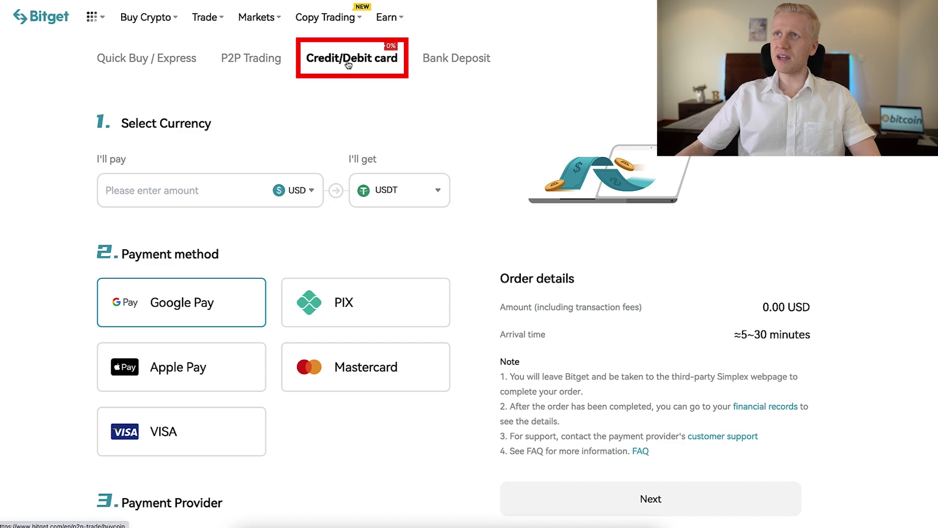
pyautogui.click(249, 58)
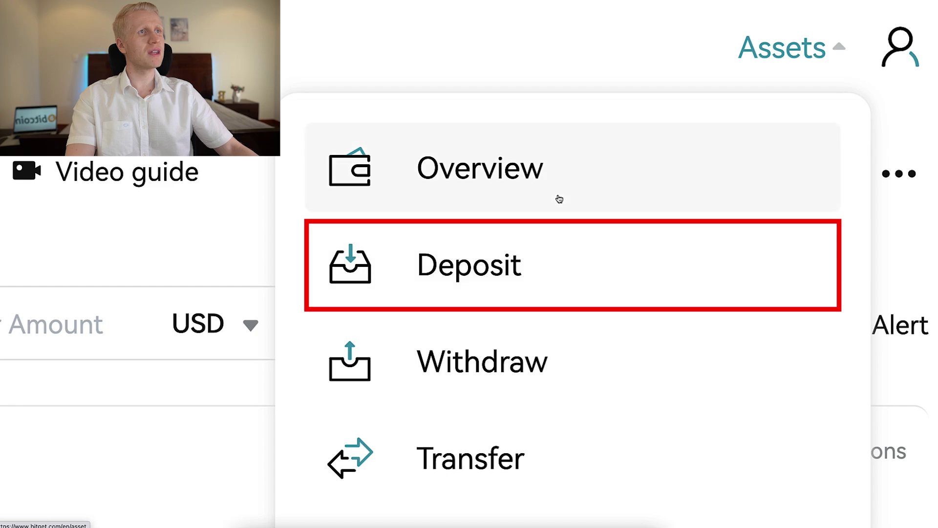
# - Open the assets overview and start a BTC deposit from the spot coin list, opening its network choices
pyautogui.click(559, 198)
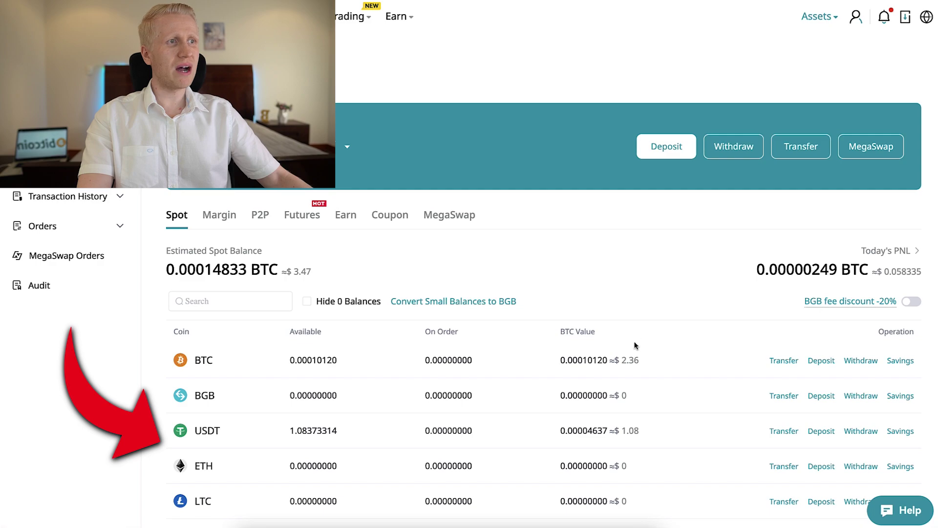
pyautogui.scroll(-1, 652, 403)
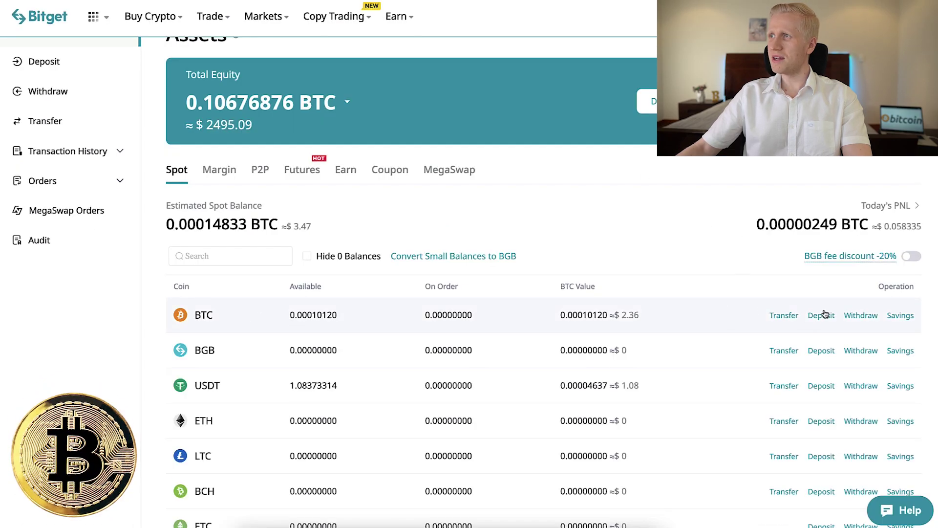
pyautogui.scroll(-1, 582, 262)
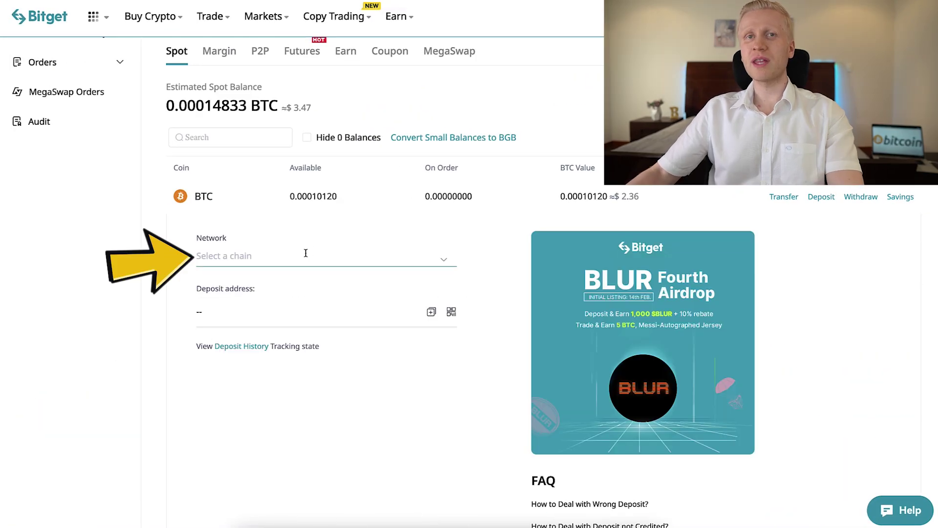
pyautogui.click(305, 252)
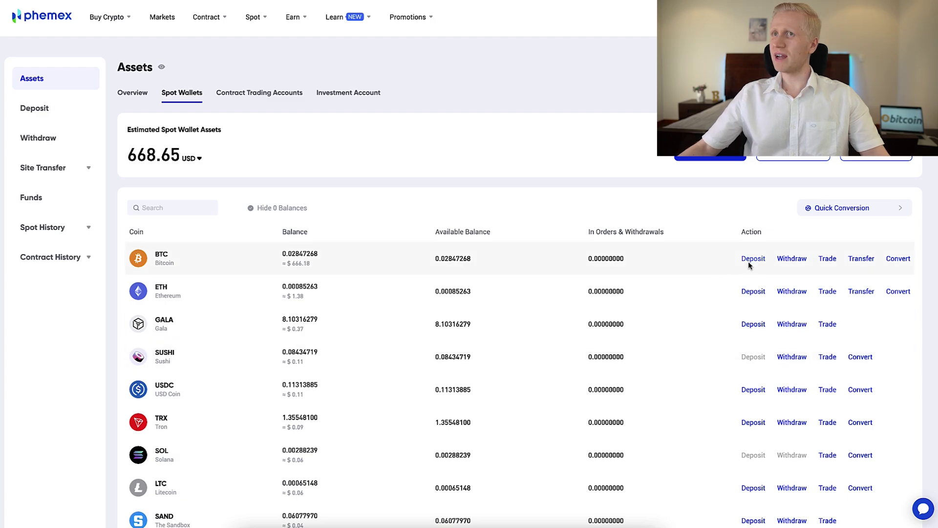
# - In Phemex, fill in a BTC withdrawal over the BSC(BEP20) network with the copied deposit address and the maximum amount
pyautogui.click(795, 263)
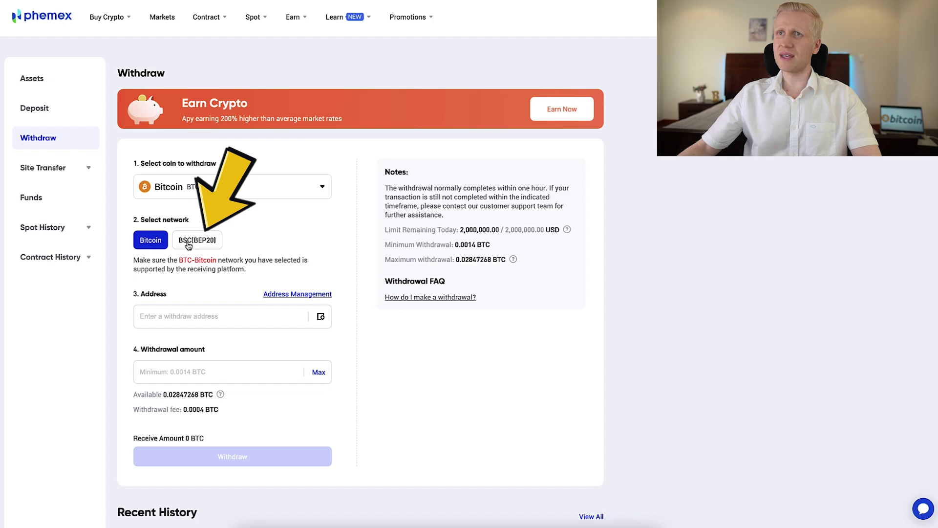
pyautogui.click(188, 246)
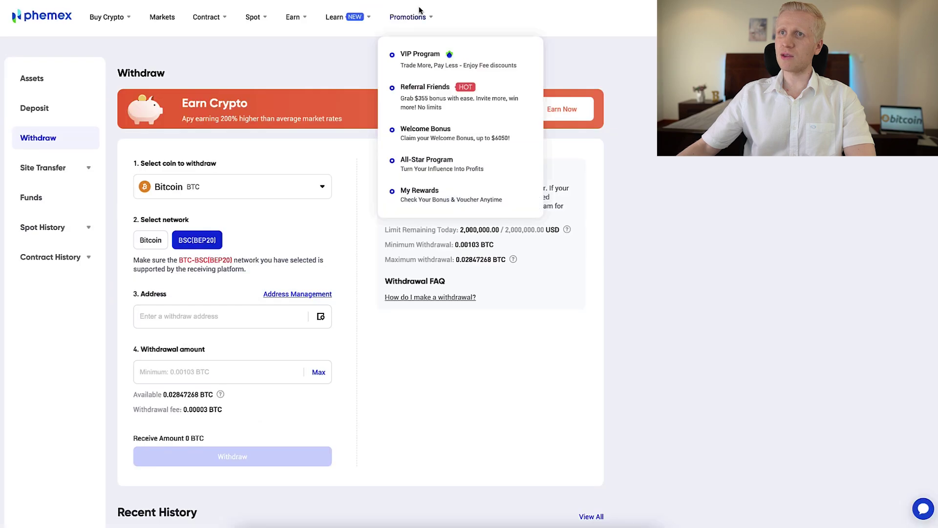
pyautogui.rightClick(223, 321)
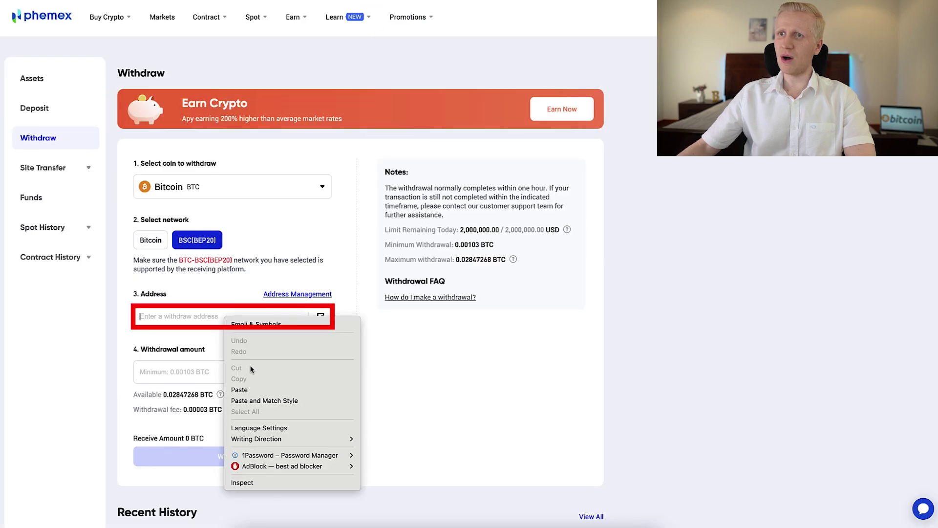
pyautogui.click(259, 393)
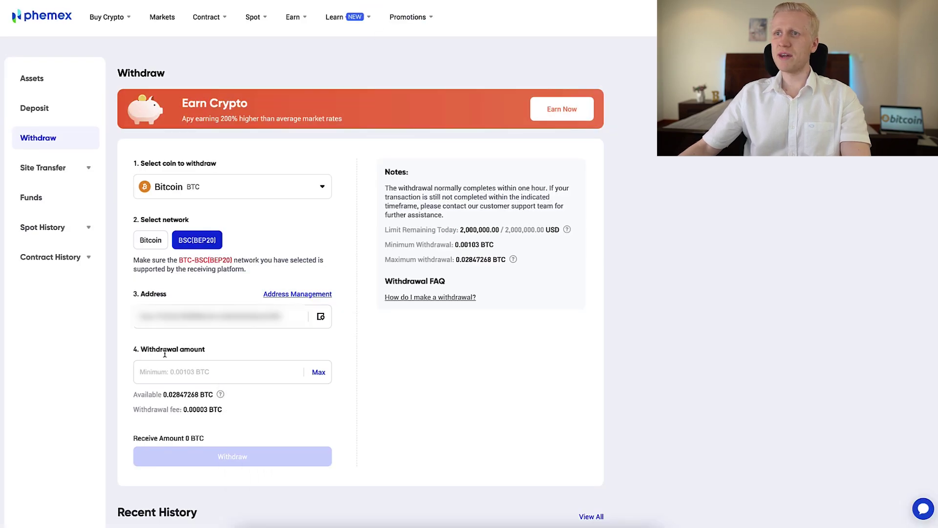
pyautogui.click(323, 378)
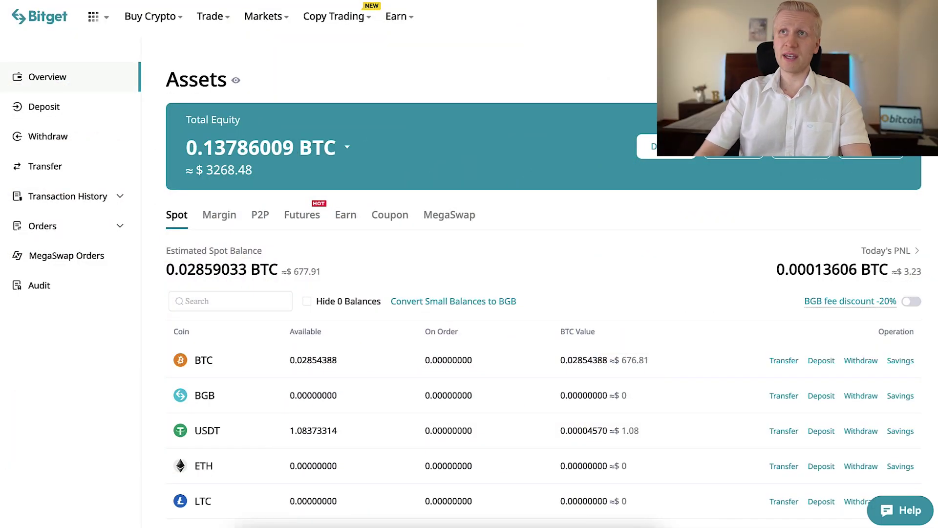
pyautogui.moveTo(210, 22)
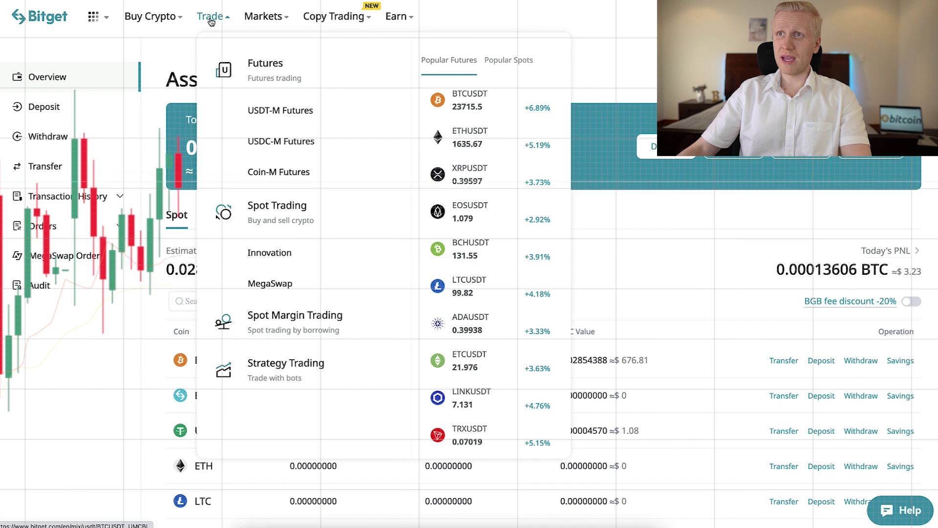
pyautogui.click(312, 98)
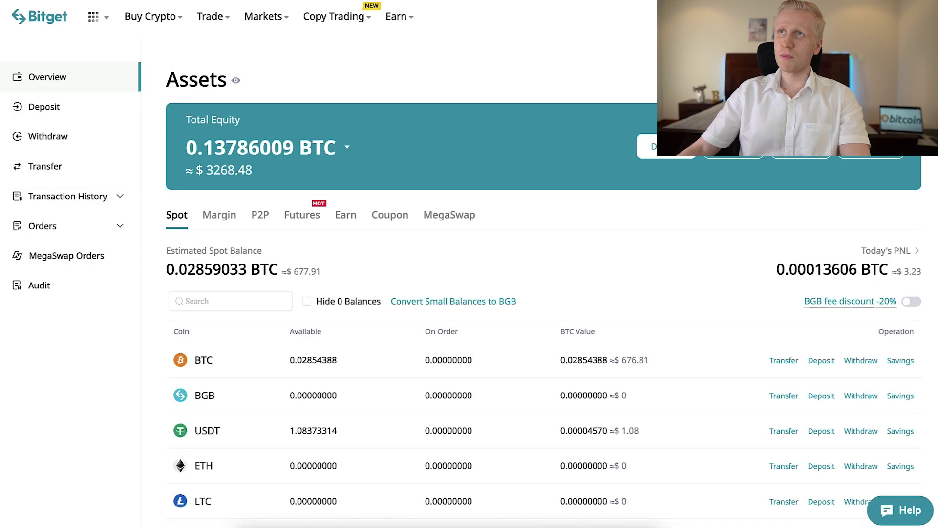
pyautogui.moveTo(320, 20)
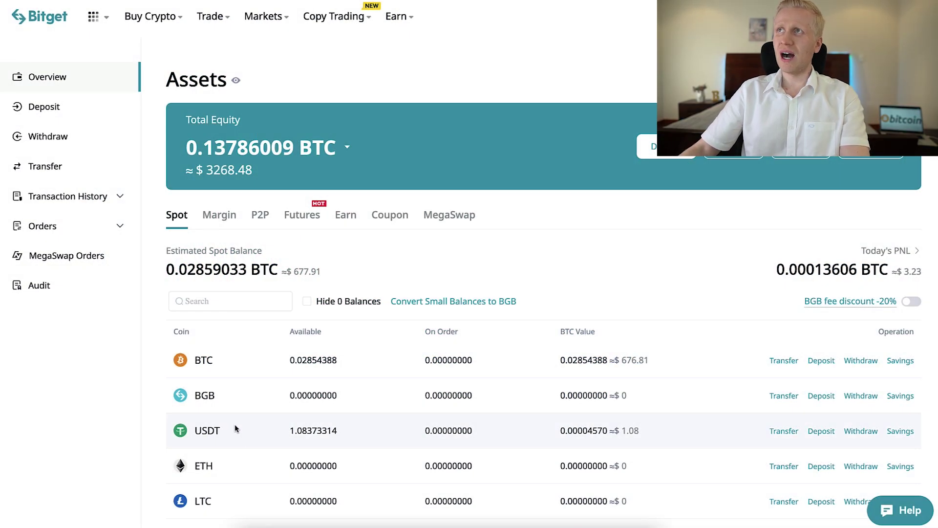
# - Open the BTC/USDT pair in Spot Trading
pyautogui.moveTo(218, 18)
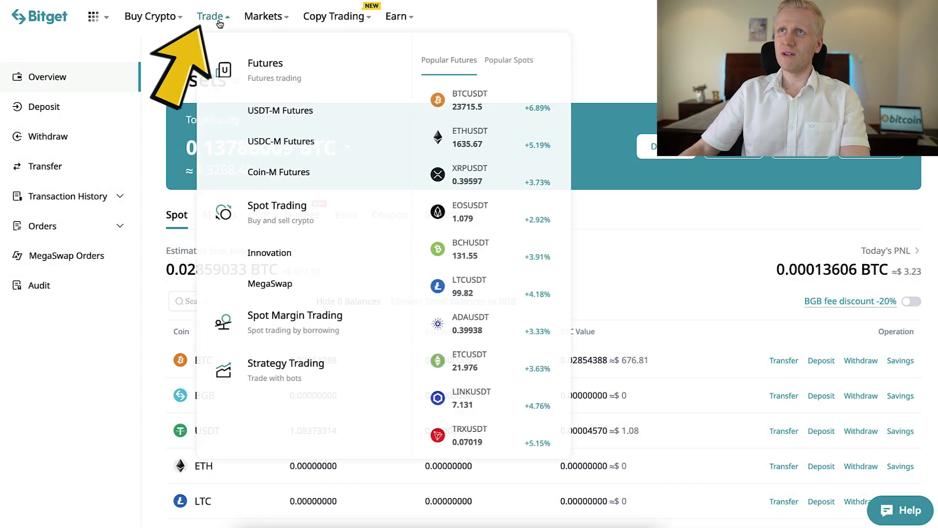
pyautogui.moveTo(269, 207)
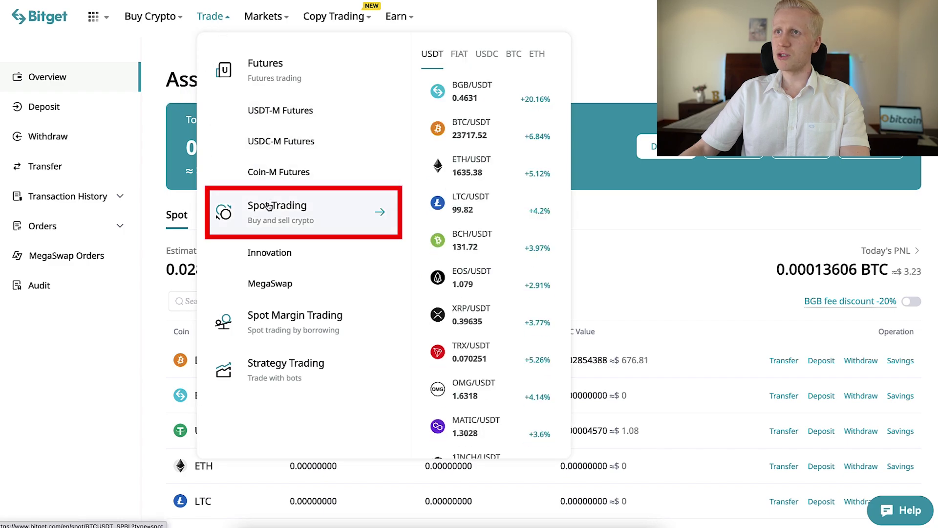
pyautogui.click(474, 141)
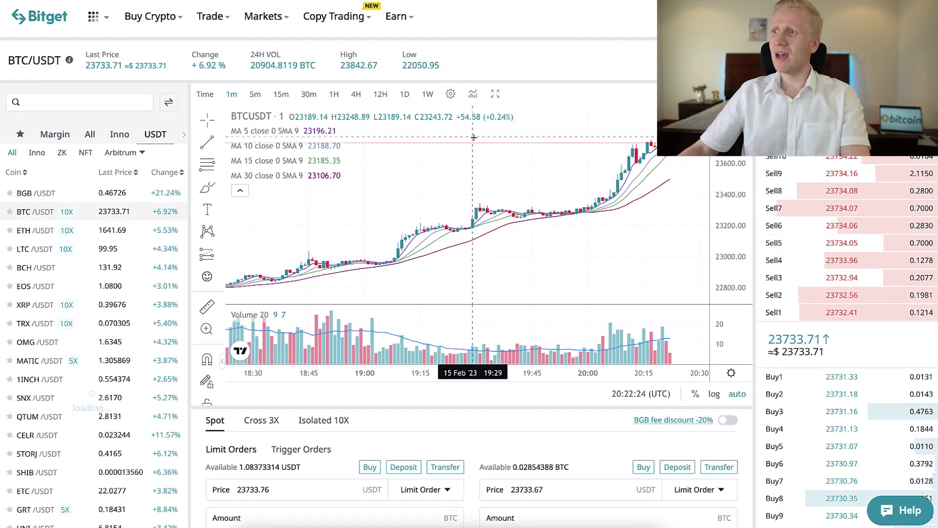
# - Place a limit order at 23733.67 USDT that sells 100% of the available BTC
pyautogui.scroll(-3, 417, 419)
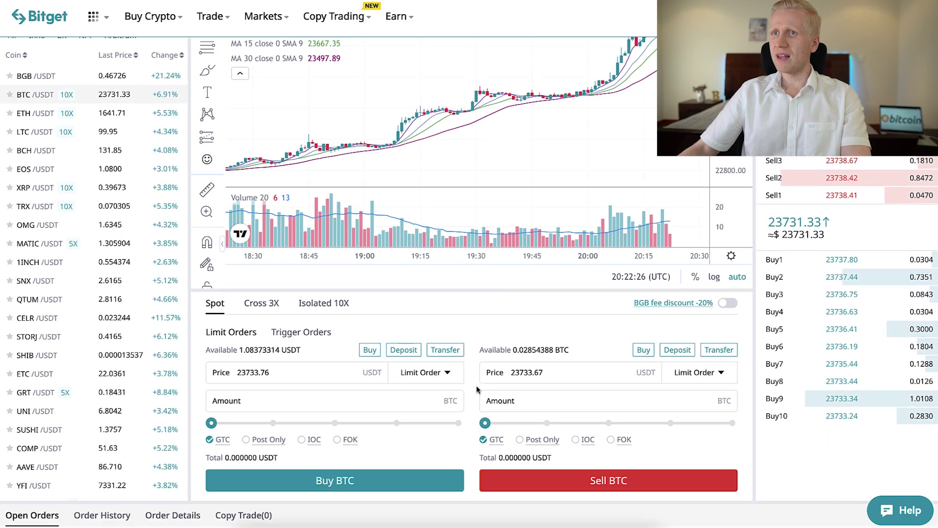
pyautogui.scroll(-1, 473, 390)
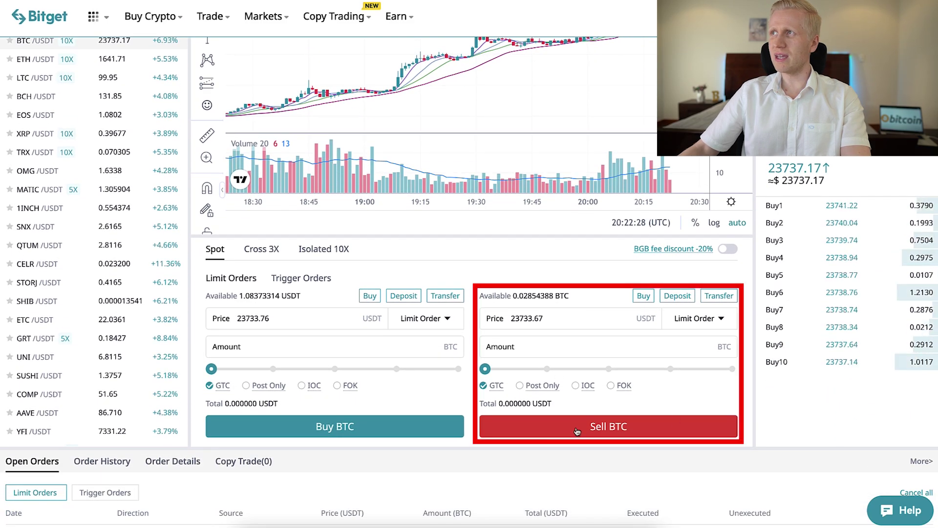
pyautogui.moveTo(486, 368)
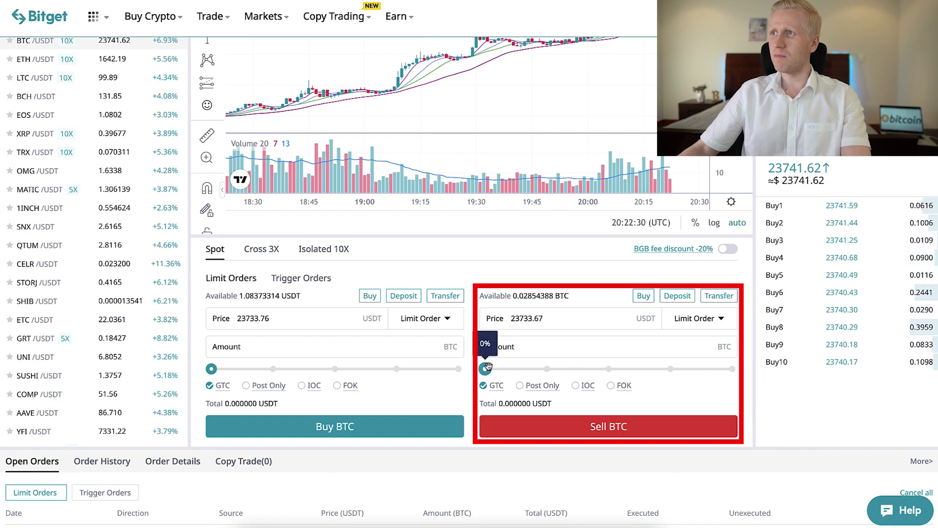
pyautogui.moveTo(487, 368); pyautogui.dragTo(733, 370)
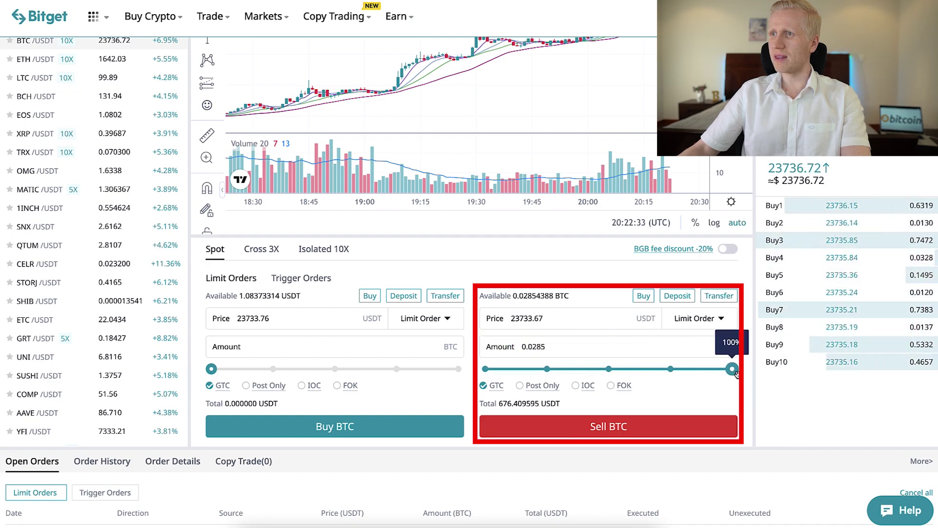
pyautogui.click(702, 432)
pyautogui.click(526, 347)
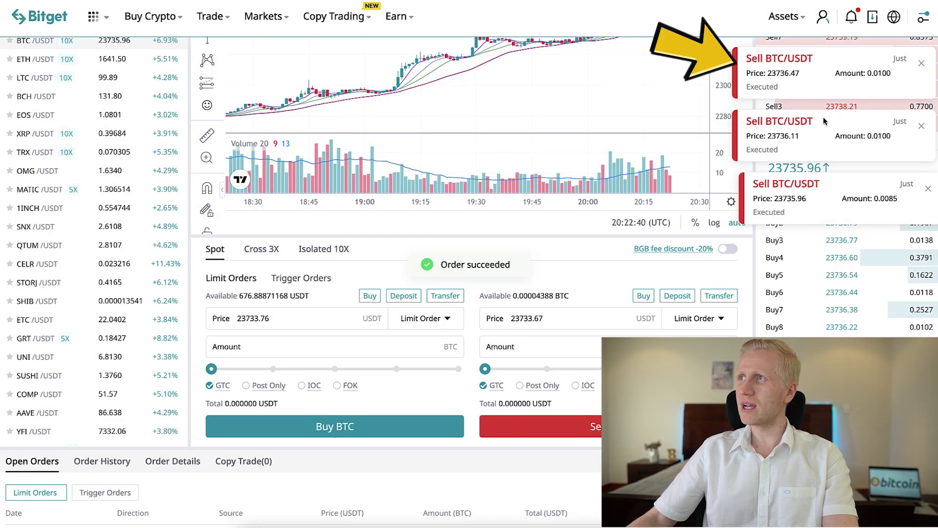
# - Return to the assets overview to check the spot balances
pyautogui.scroll(4, 655, 301)
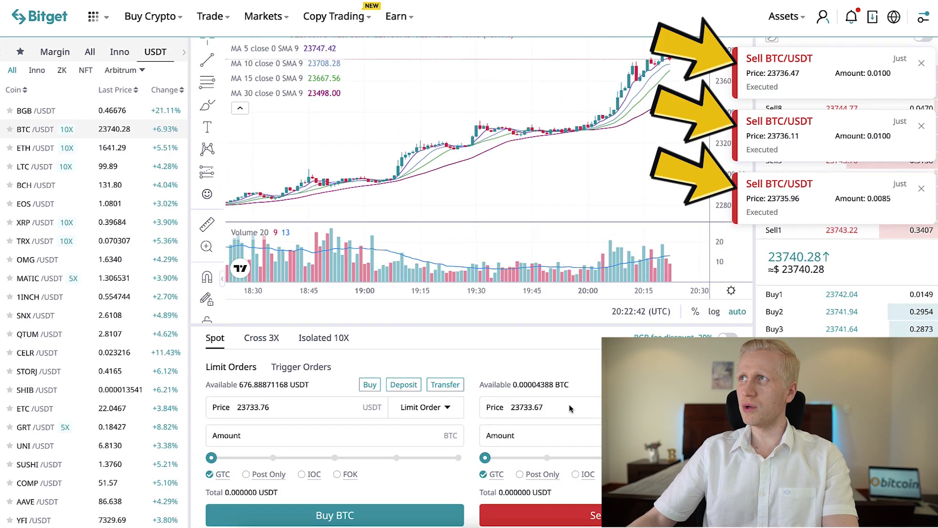
pyautogui.moveTo(785, 17)
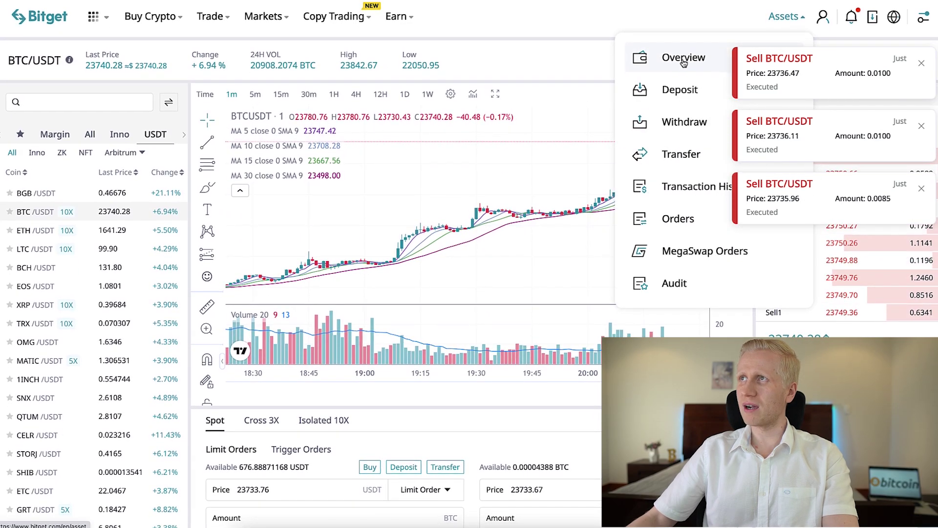
pyautogui.click(683, 60)
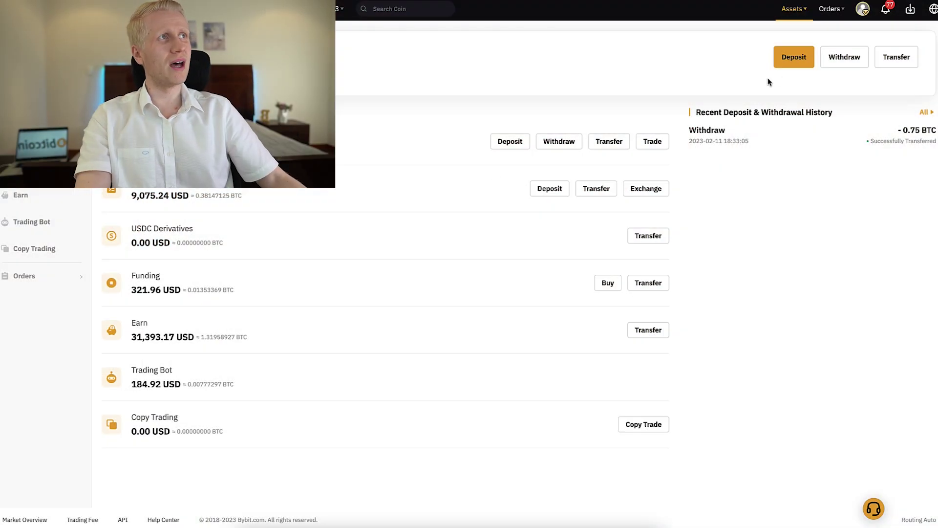
# - Switch to Bybit, start a crypto deposit with USDT as the coin, and open its chain type choices
pyautogui.click(782, 65)
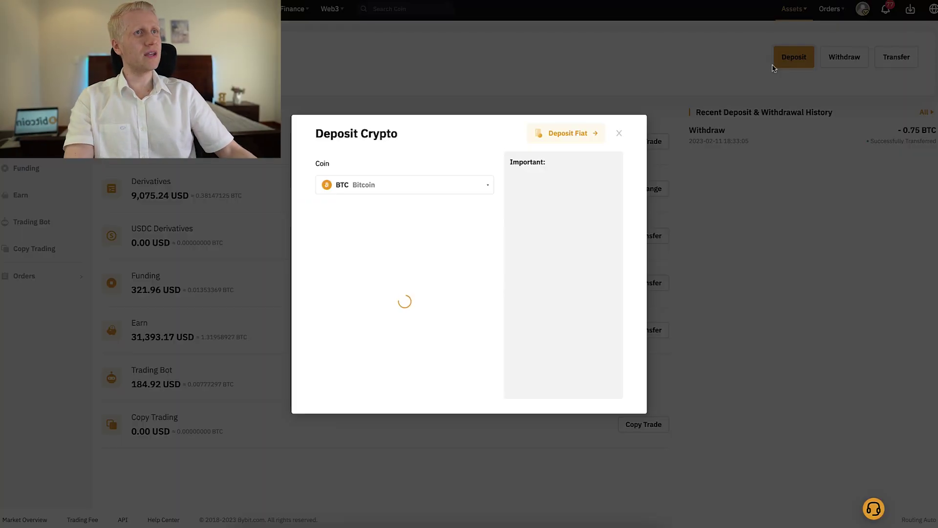
pyautogui.click(437, 186)
pyautogui.click(436, 242)
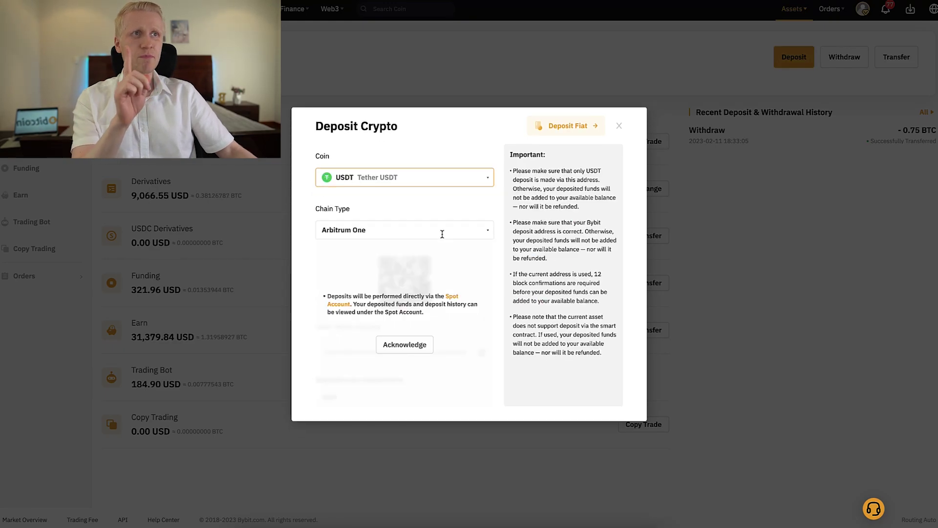
pyautogui.click(443, 234)
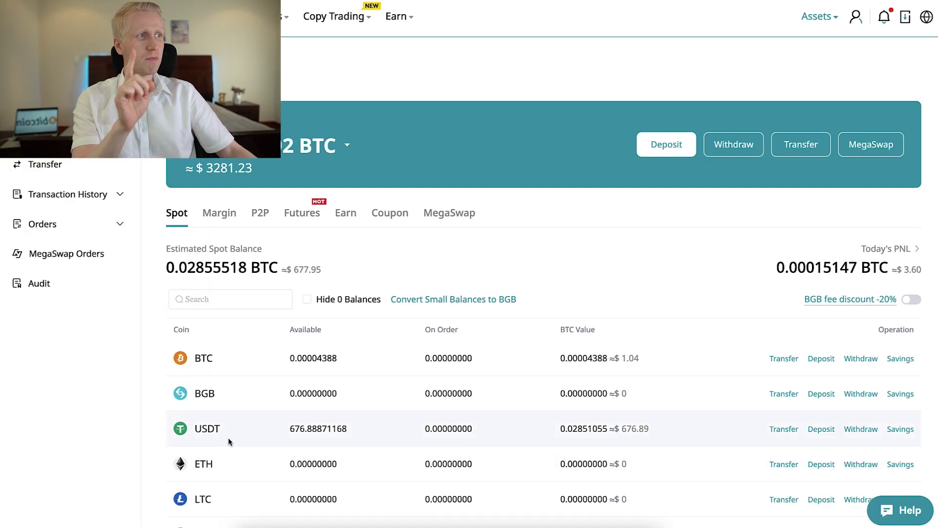
# - Switch to Bitget, start a USDT withdrawal from the spot coin list, and look through the available chains
pyautogui.click(860, 430)
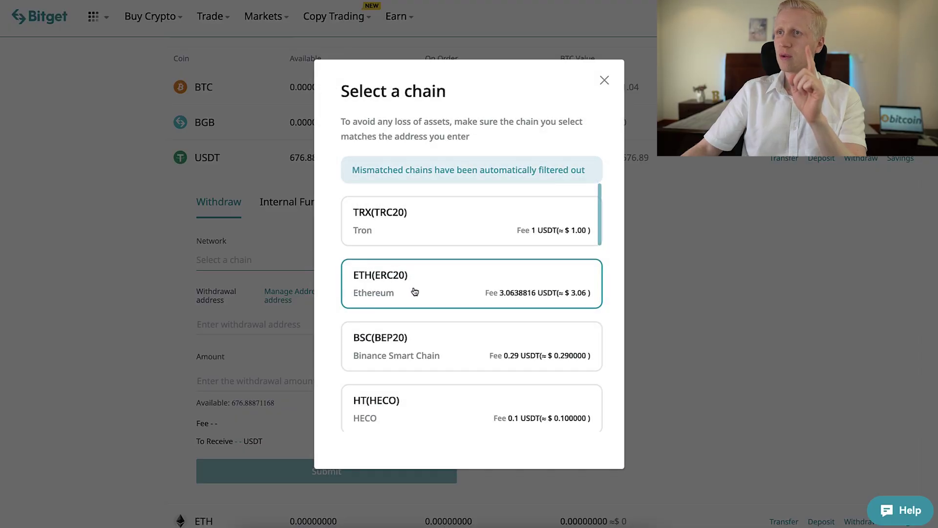
pyautogui.scroll(-5, 425, 317)
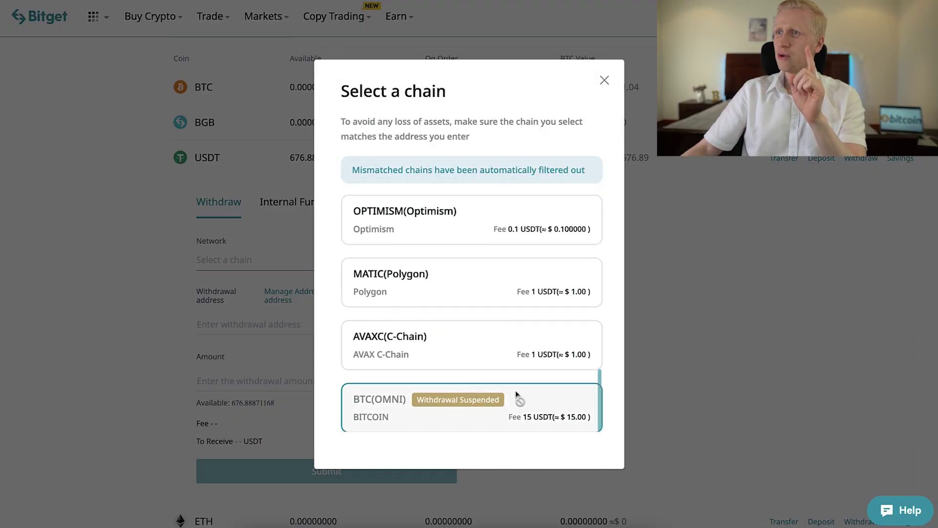
pyautogui.scroll(5, 485, 371)
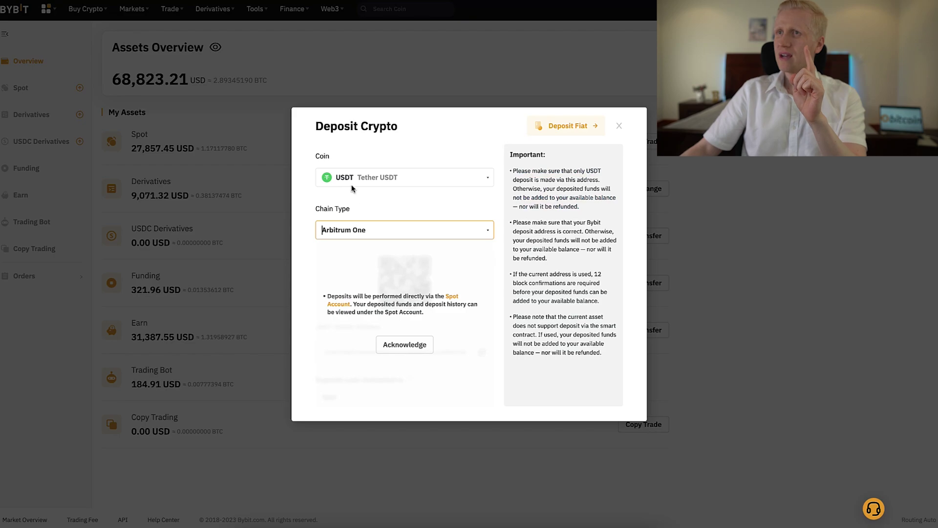
# - Switch to Bybit and set the USDT deposit's chain type to BSC (BEP20)
pyautogui.click(368, 229)
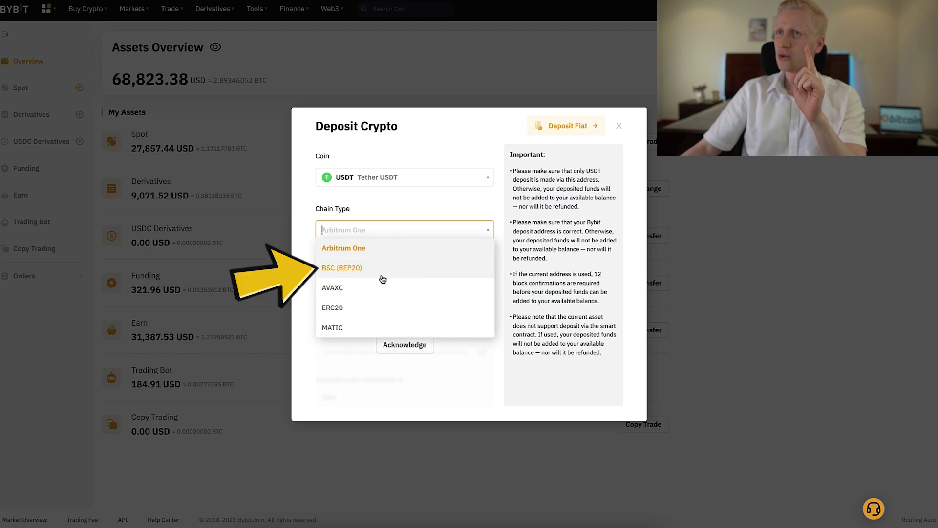
pyautogui.click(383, 277)
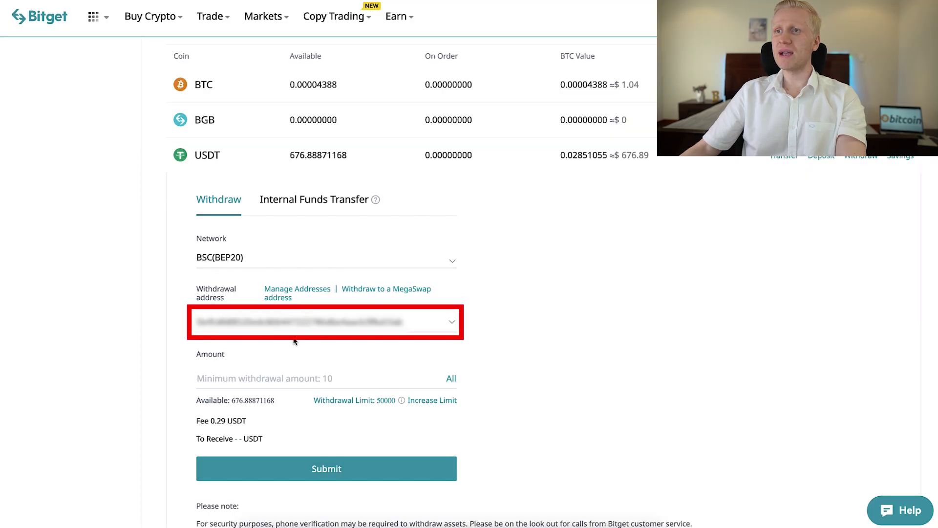
# - In Bitget, set the USDT withdrawal amount to 576.88871168 and submit the withdrawal
pyautogui.scroll(-1, 313, 350)
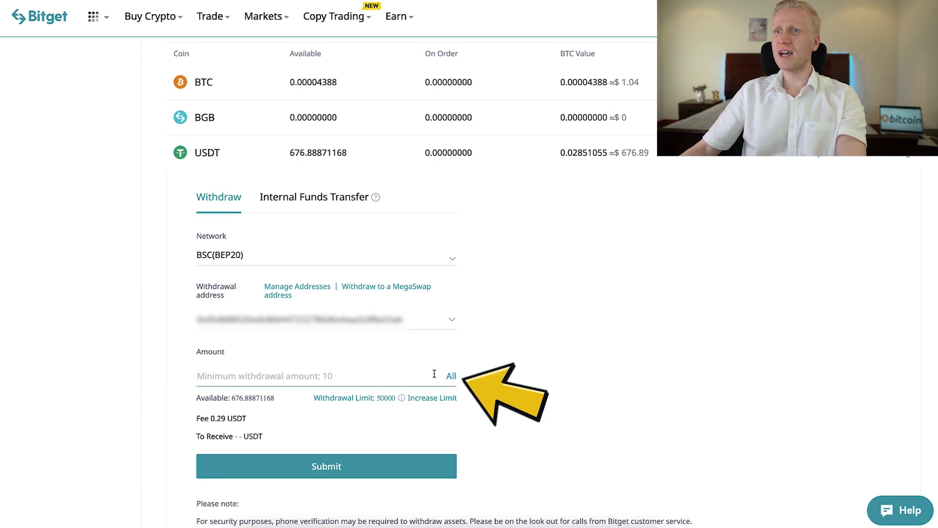
pyautogui.click(451, 377)
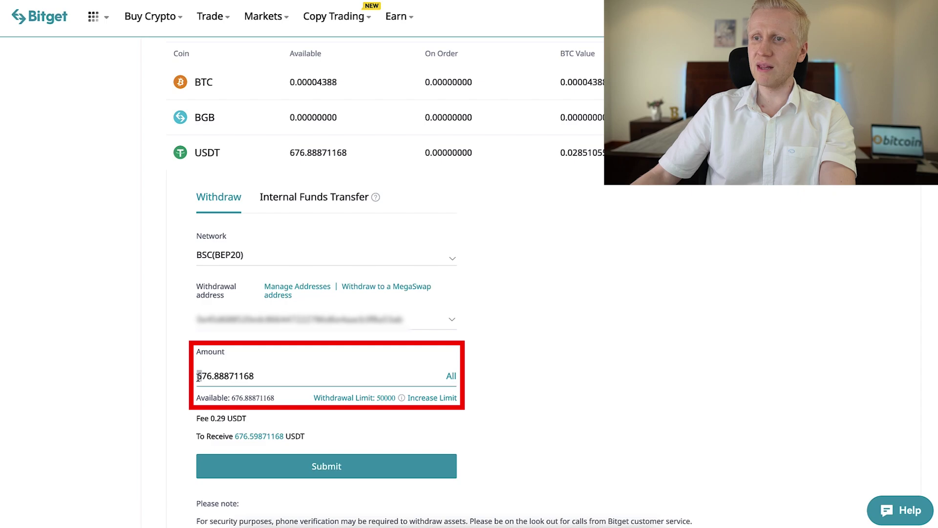
pyautogui.write('5')
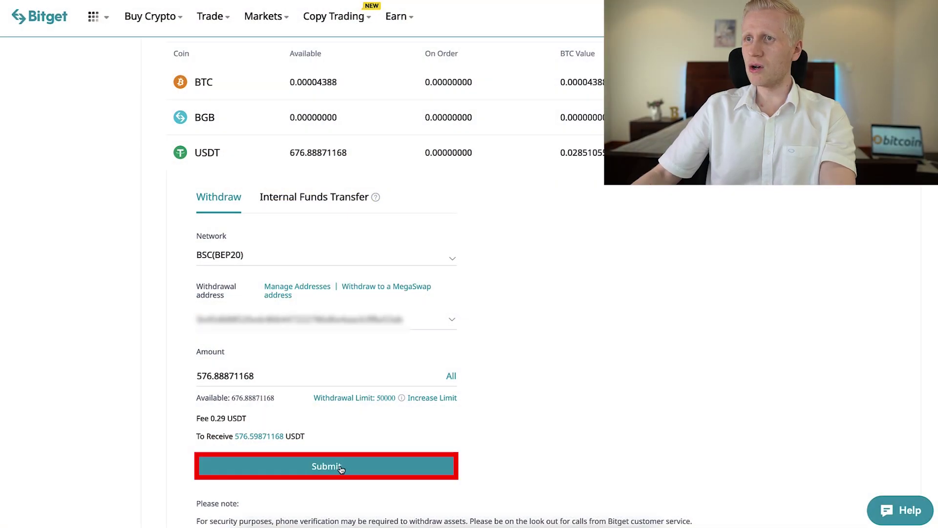
pyautogui.click(341, 468)
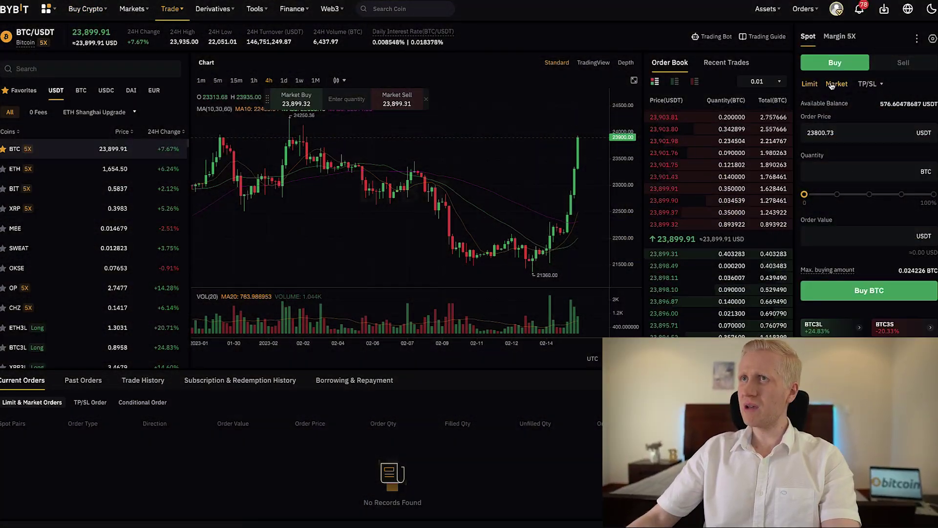
# - Switch to Bybit and change the BTC/USDT spot buy order type to Market
pyautogui.click(837, 84)
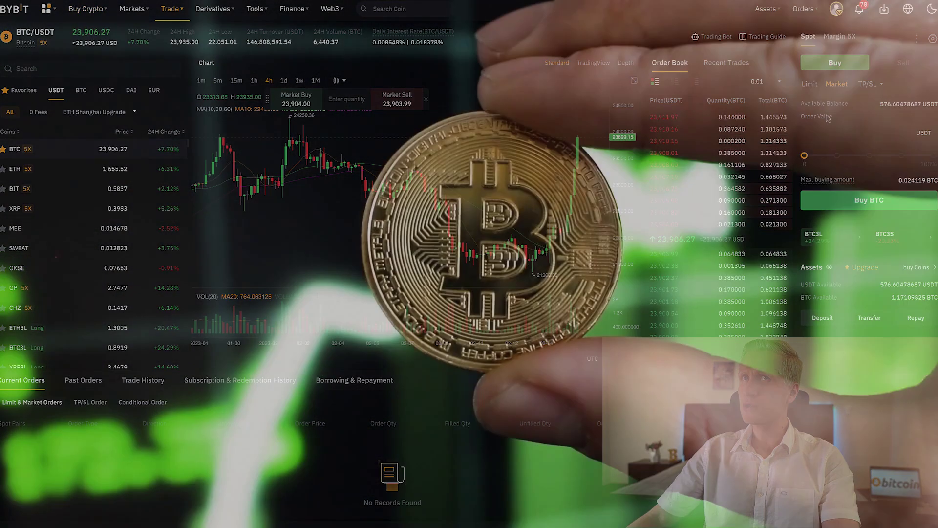
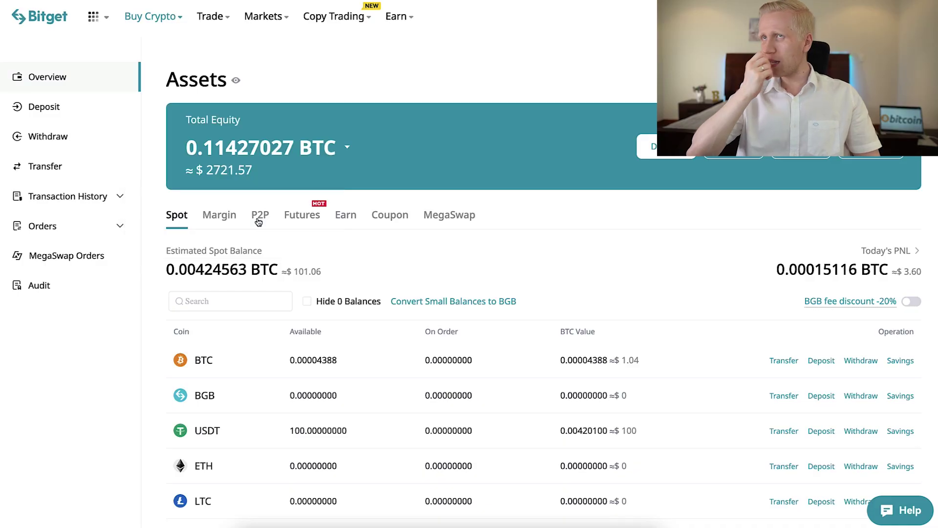
# - Switch to Bitget, open the Bank Deposit page, and view its fiat withdrawal options for EUR
pyautogui.click(258, 222)
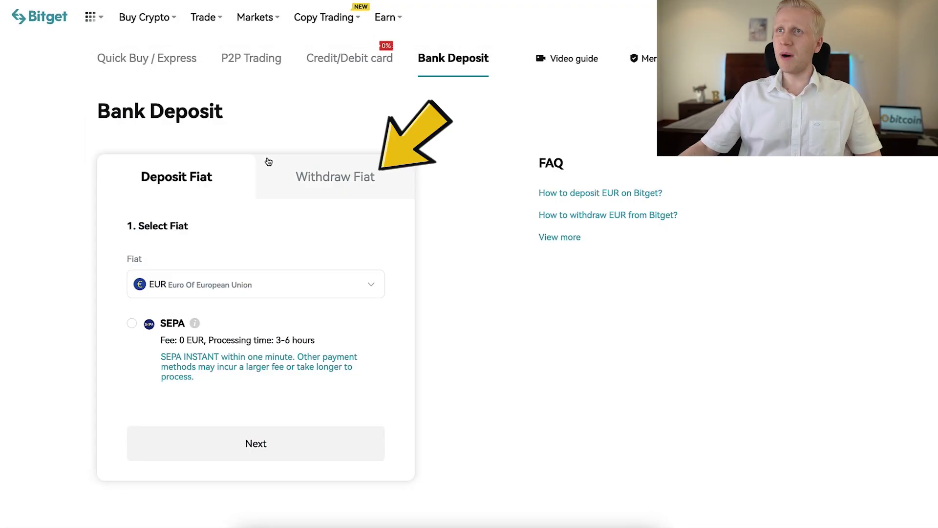
pyautogui.click(287, 179)
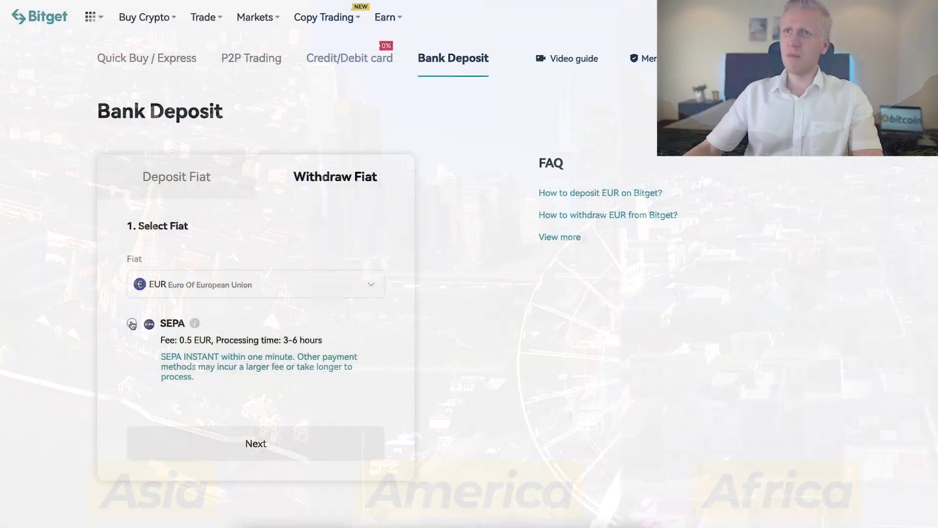
# - Choose SEPA for the EUR fiat withdrawal, then change the currency to GBP and choose Fast Payment
pyautogui.click(132, 323)
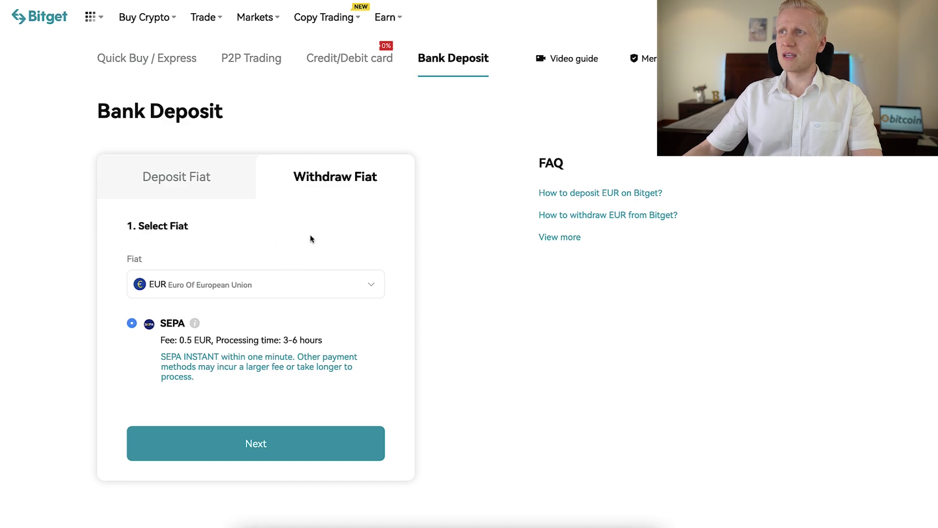
pyautogui.scroll(-2, 311, 239)
pyautogui.click(262, 330)
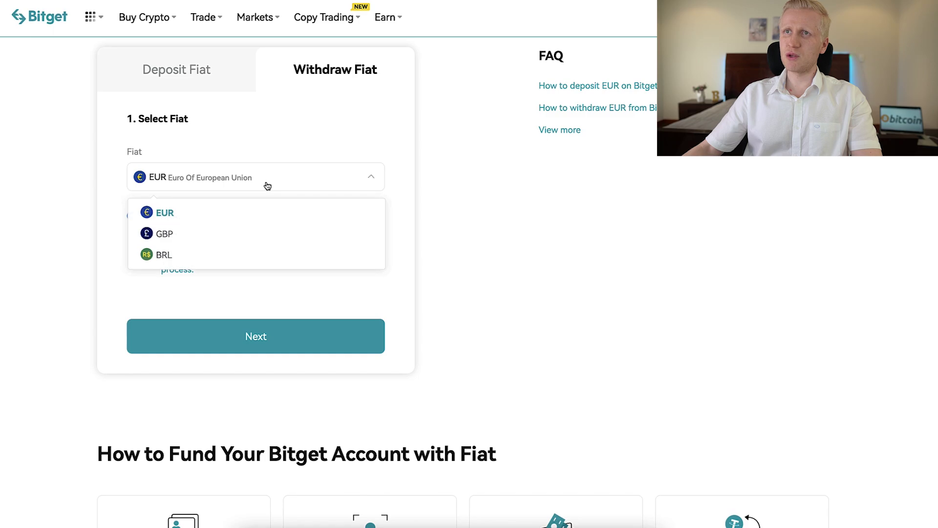
pyautogui.click(190, 234)
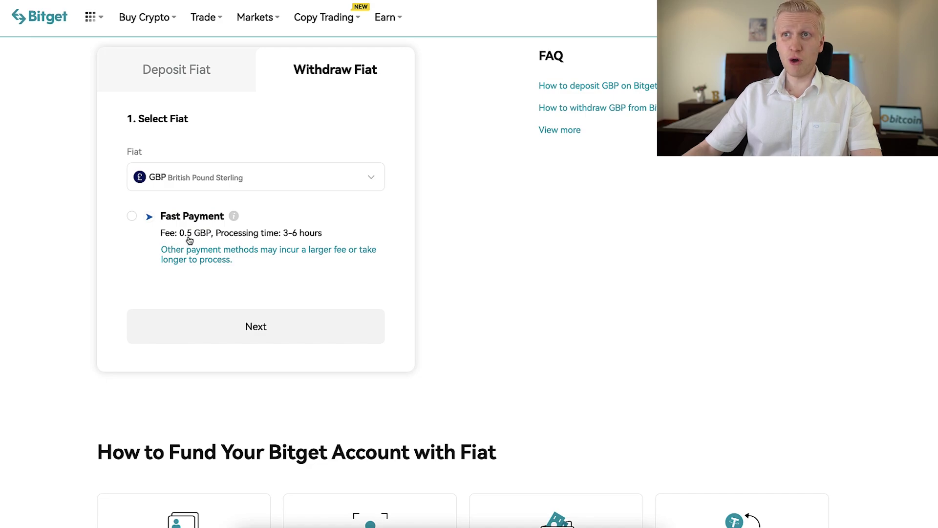
pyautogui.click(214, 210)
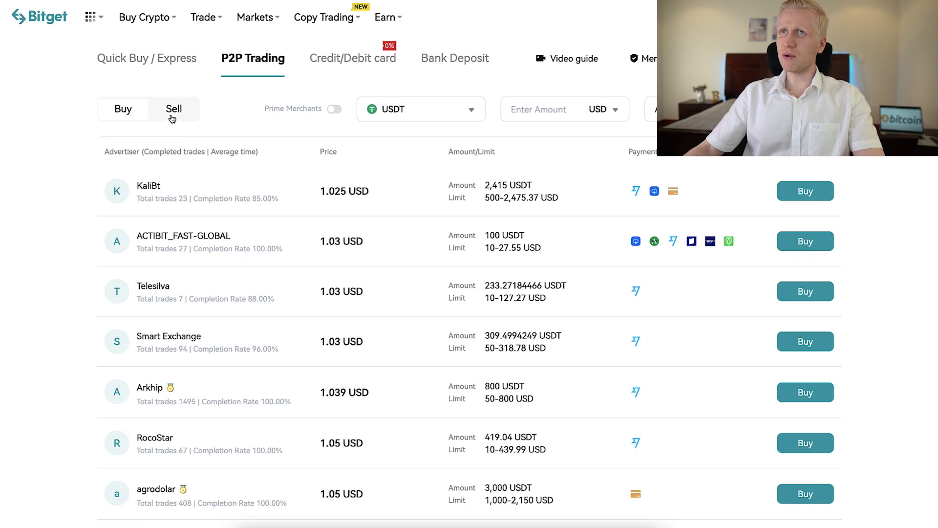
# - Show the USDT sell offers in P2P Trading and open the fiat currency choices
pyautogui.click(172, 118)
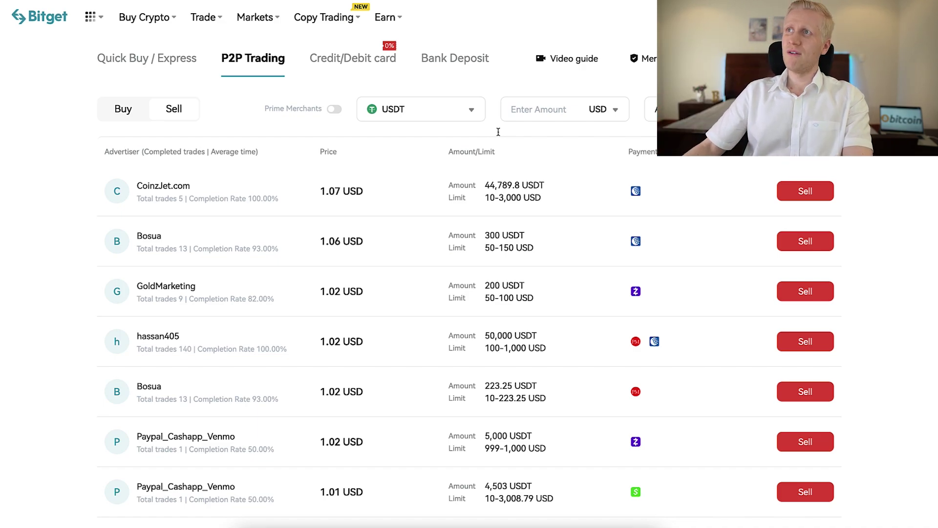
pyautogui.click(616, 112)
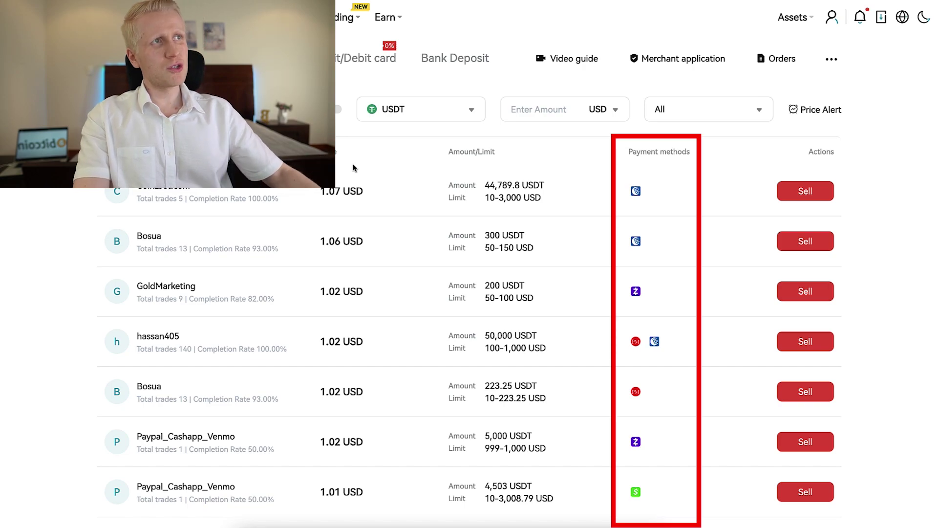
# - Try to sell USDT through the 1.07 USD P2P offer, dismiss the verification requirements, and browse the sell offers
pyautogui.click(802, 191)
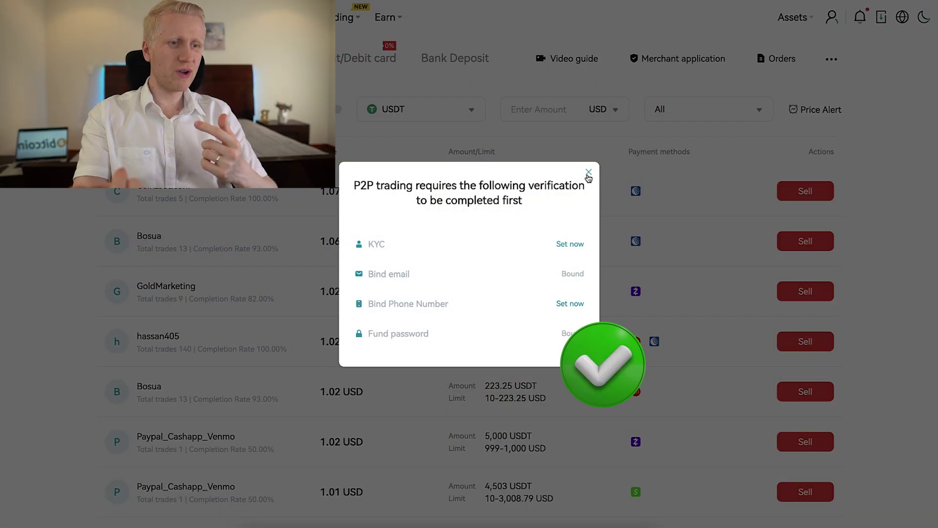
pyautogui.click(588, 174)
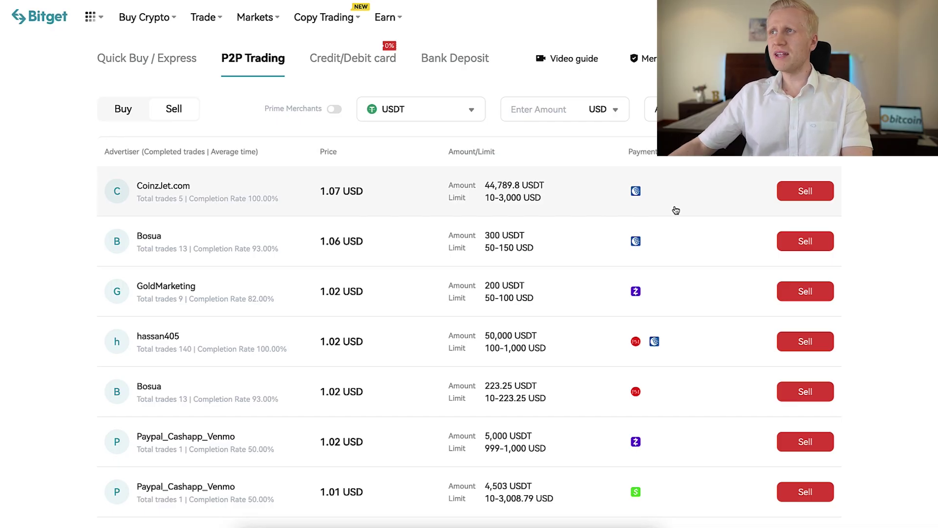
pyautogui.scroll(-8, 629, 210)
pyautogui.scroll(8, 629, 205)
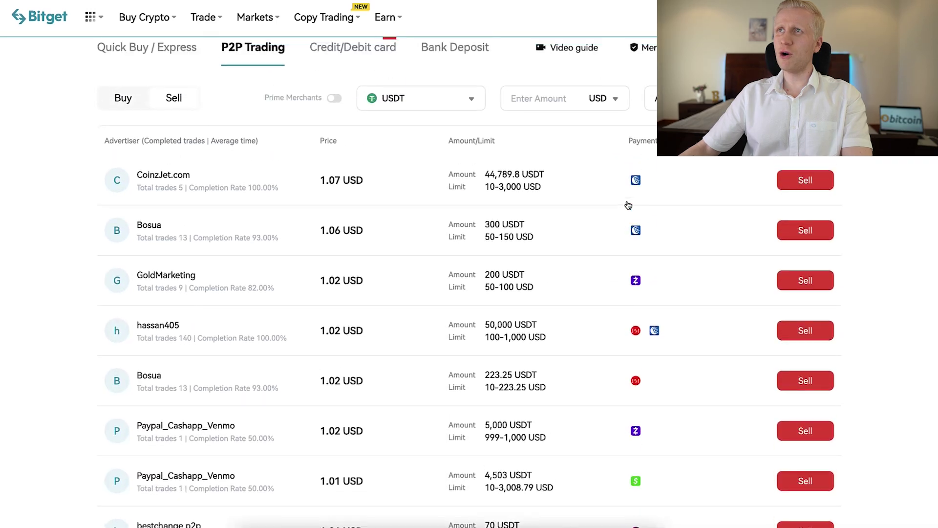
pyautogui.scroll(-1, 629, 202)
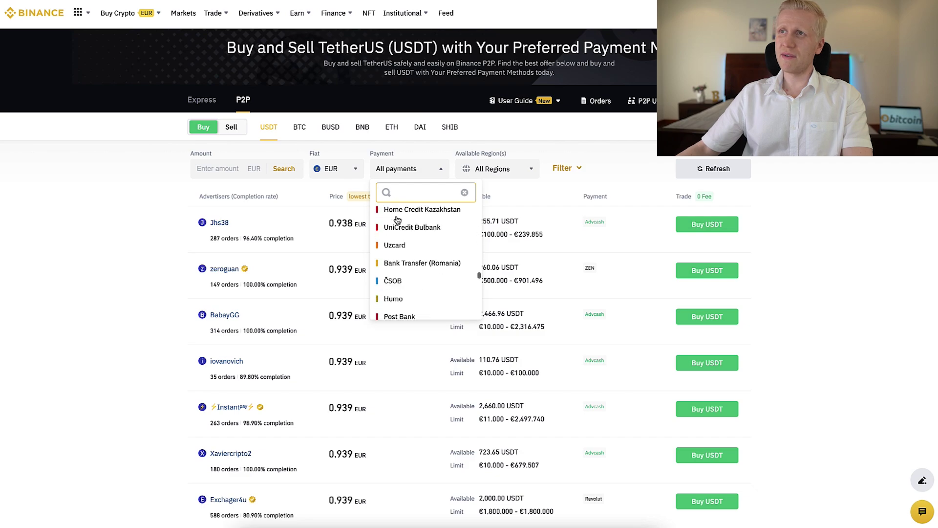
# - Switch to Binance P2P and look through the fiat currencies available for USDT trading
pyautogui.click(339, 176)
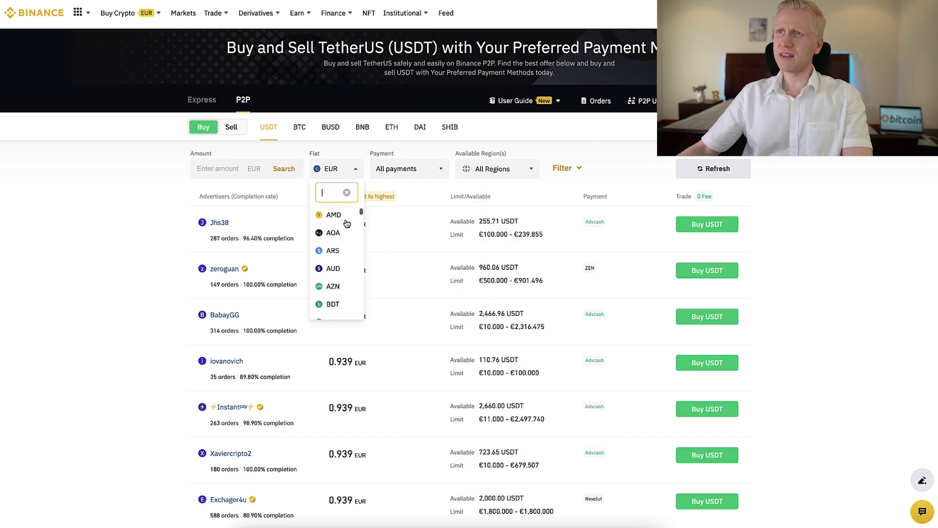
pyautogui.scroll(-2, 347, 223)
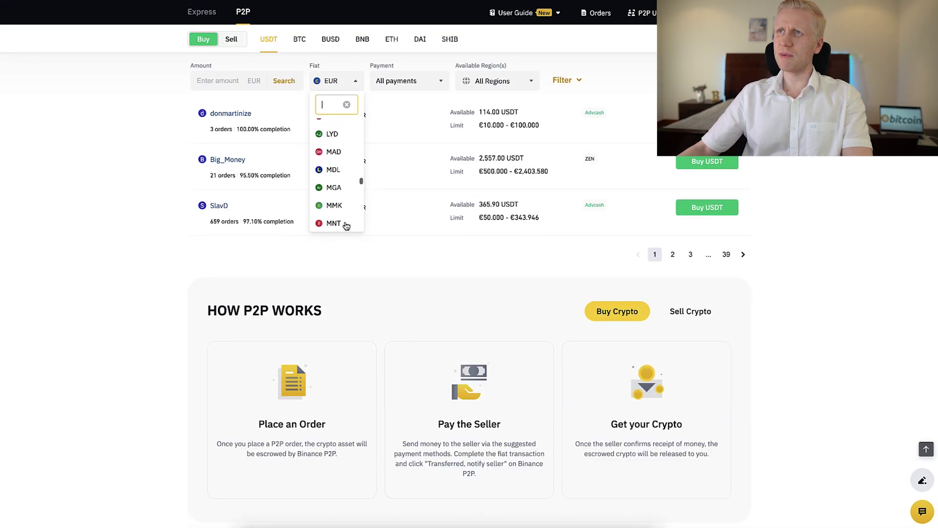
pyautogui.scroll(2, 432, 311)
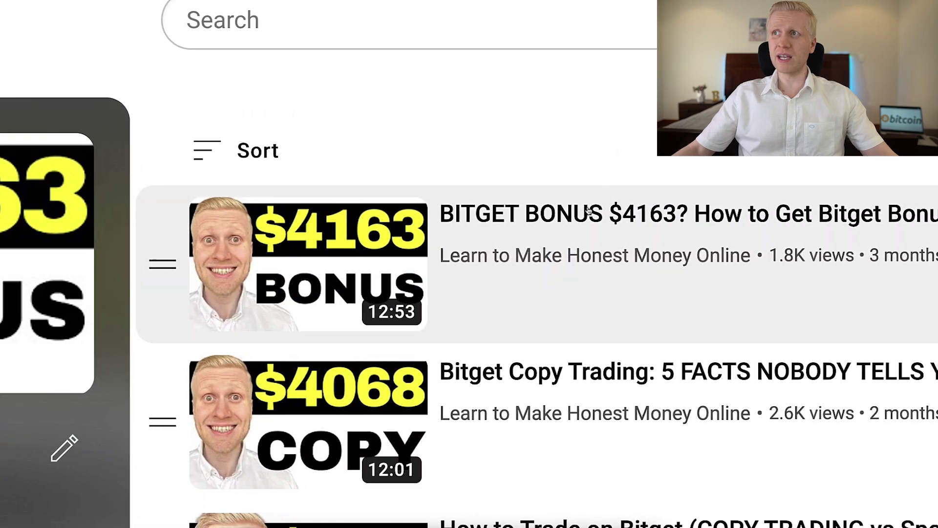
# - Switch to YouTube, browse the Bitget video playlist, and look through the comments under "How to Trade on Bitget (COPY TRADING vs Spot Trading)"
pyautogui.scroll(-3, 570, 246)
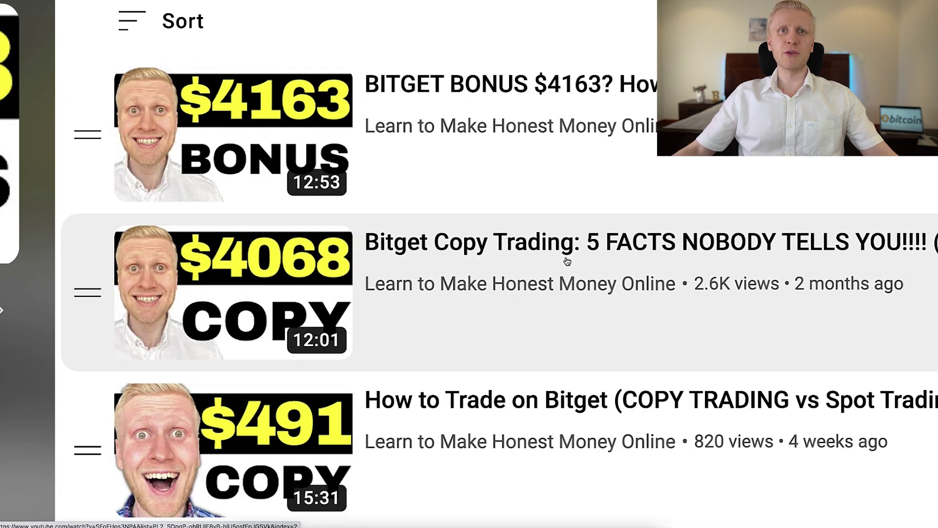
pyautogui.hscroll(3, 567, 261)
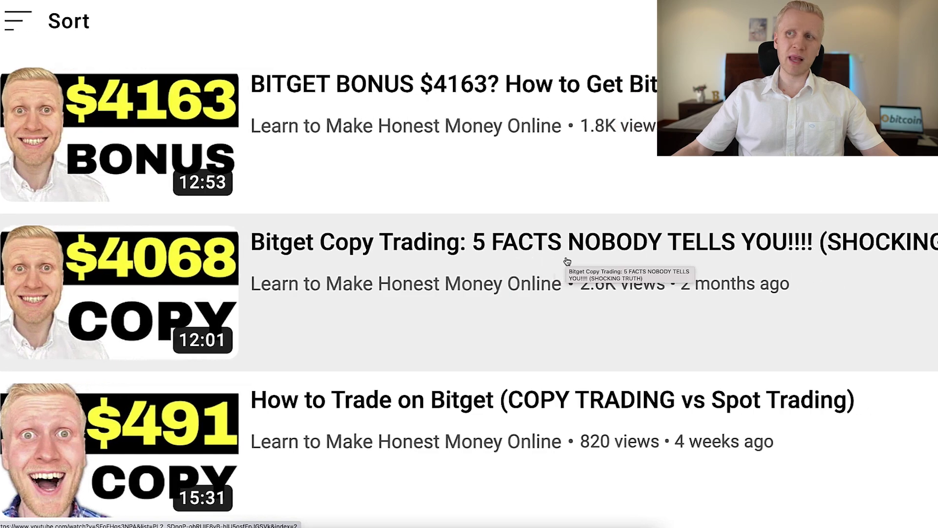
pyautogui.hscroll(-4, 562, 262)
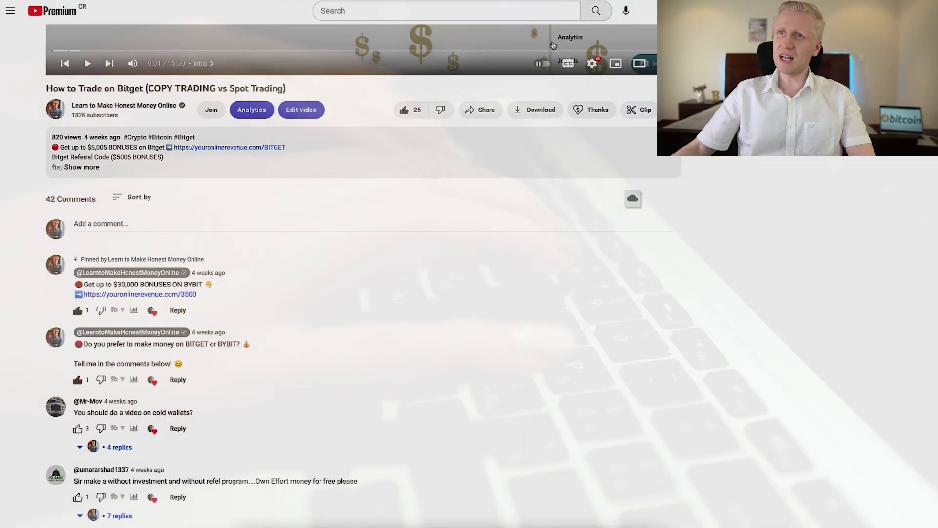
pyautogui.scroll(-5, 200, 332)
pyautogui.scroll(-2, 199, 332)
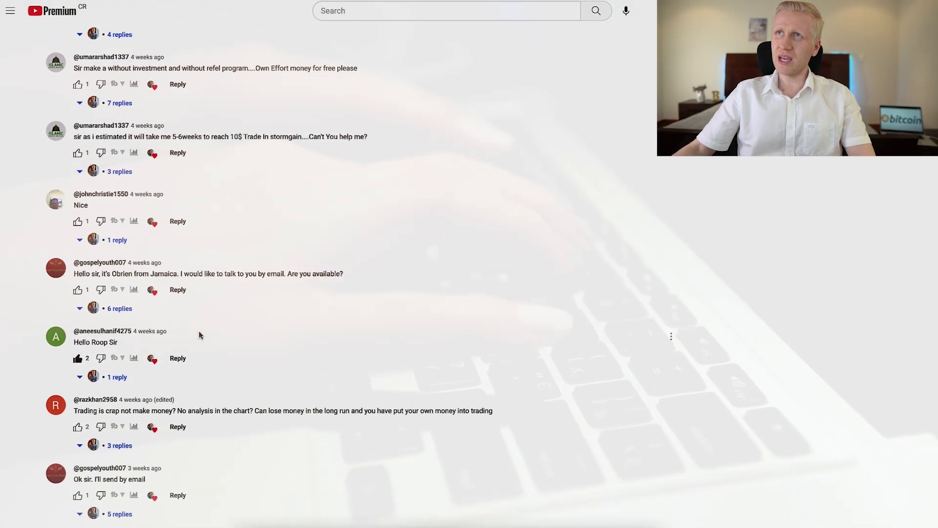